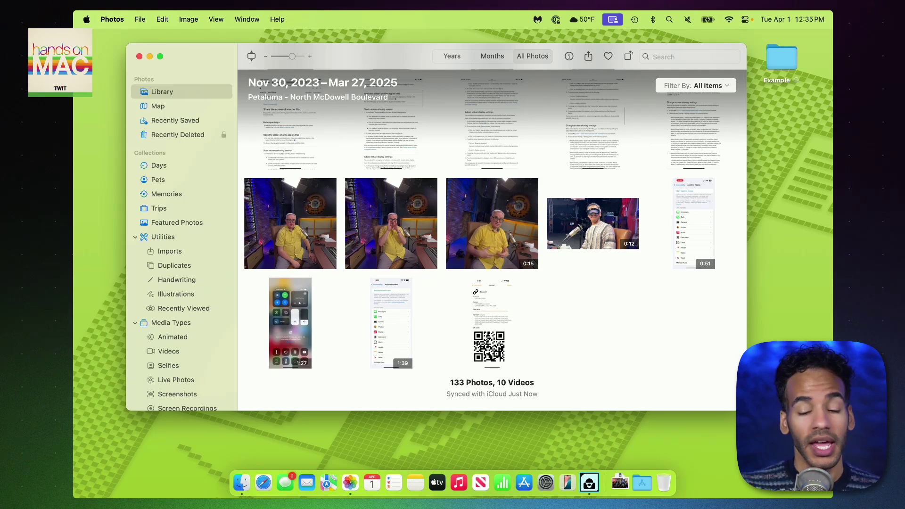
Filter the photo library to show only items that are not in an album
{"action": "left_click", "coordinate": [695, 85]}
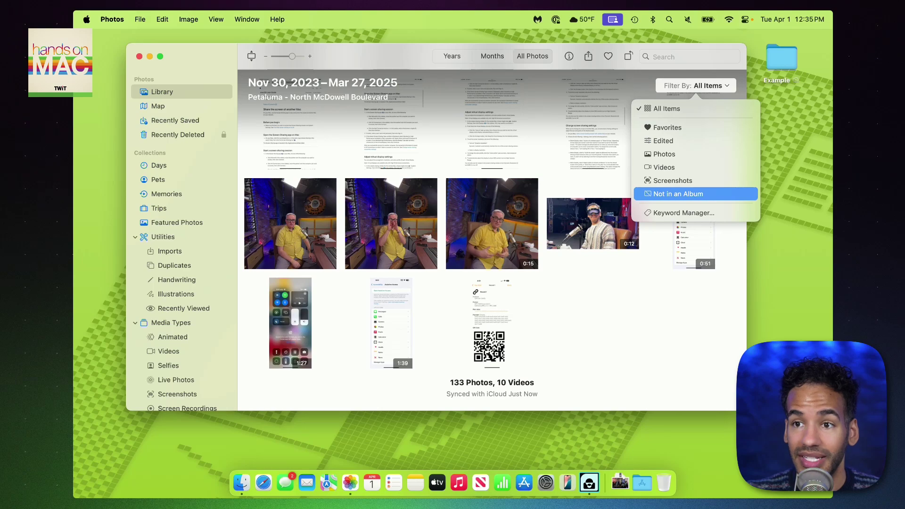
{"action": "left_click", "coordinate": [678, 193]}
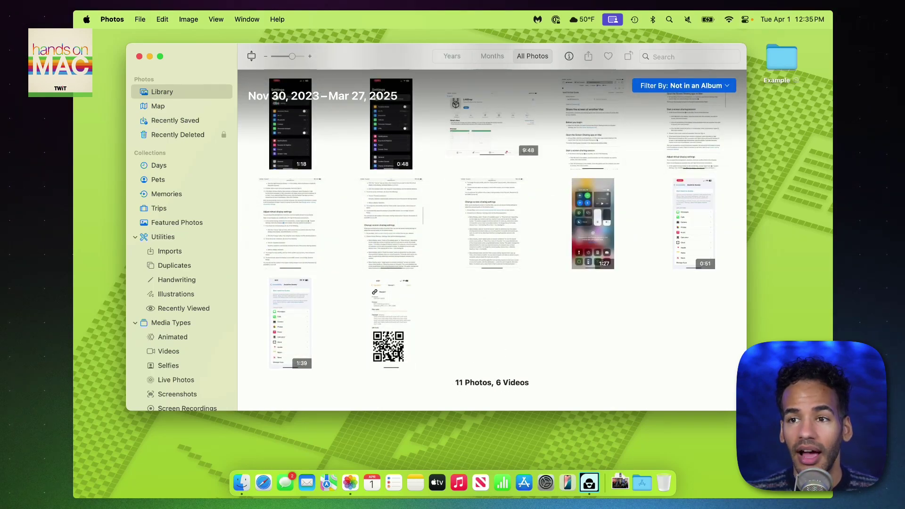
{"action": "scroll", "coordinate": [492, 240], "scroll_direction": "up", "scroll_amount": 5}
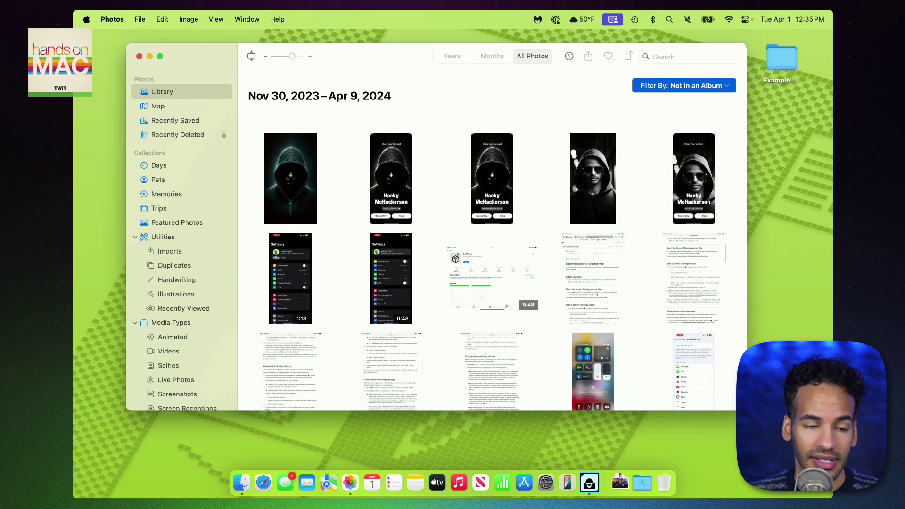
Remove the Not in an Album filter from the library
{"action": "left_click", "coordinate": [683, 86]}
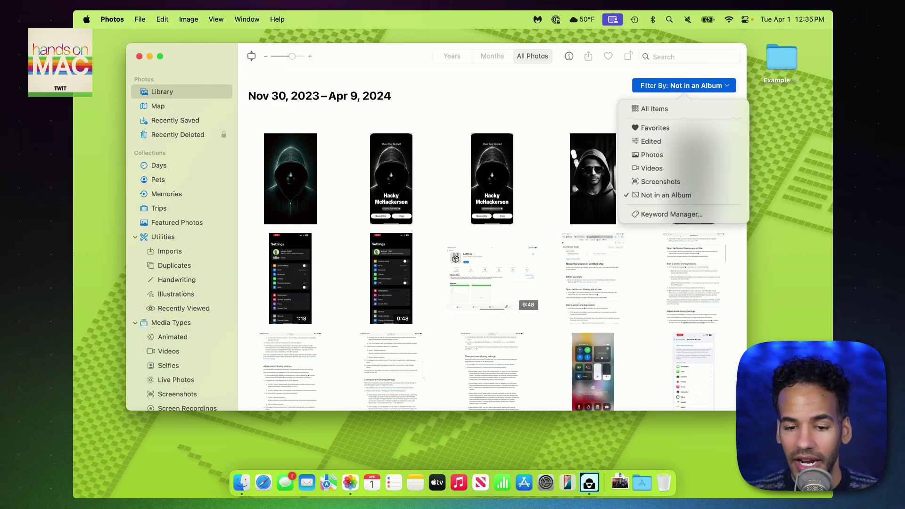
{"action": "left_click", "coordinate": [662, 194]}
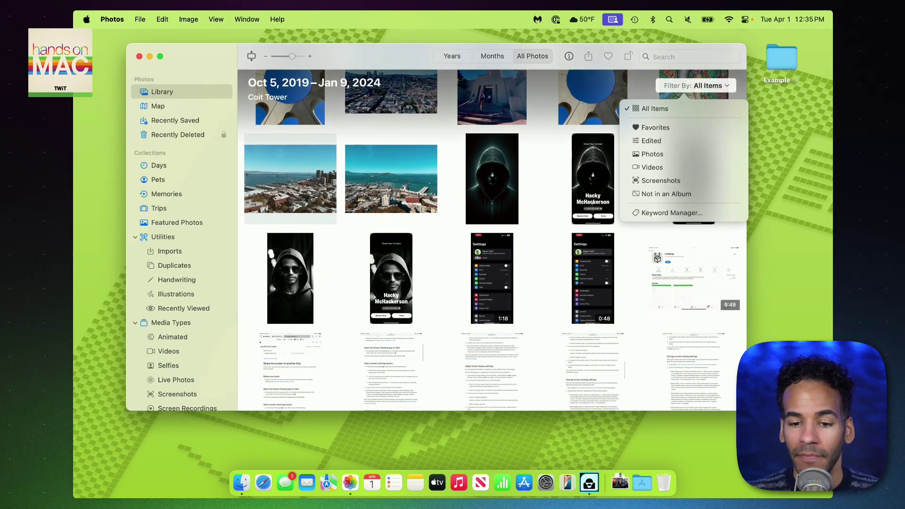
{"action": "key", "text": "Escape"}
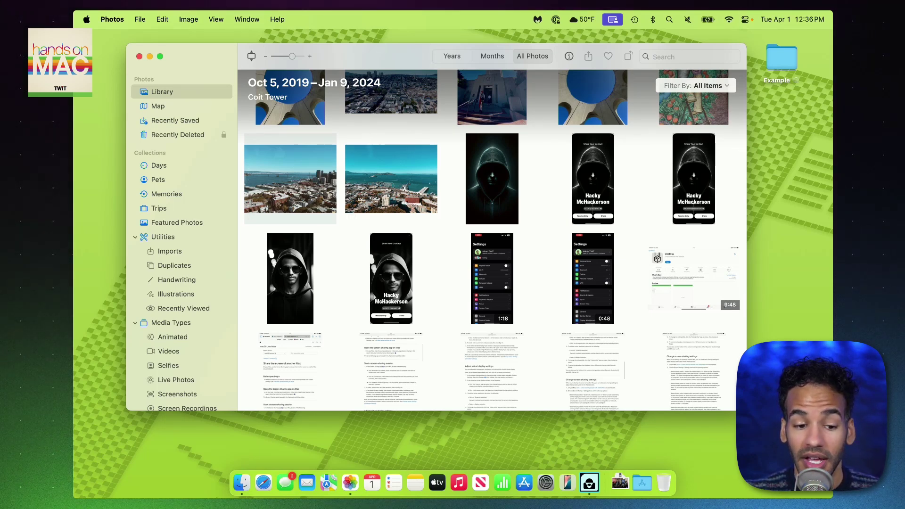
Collapse the Utilities, Media Types and Albums collections
{"action": "left_click", "coordinate": [135, 236]}
{"action": "left_click", "coordinate": [135, 251]}
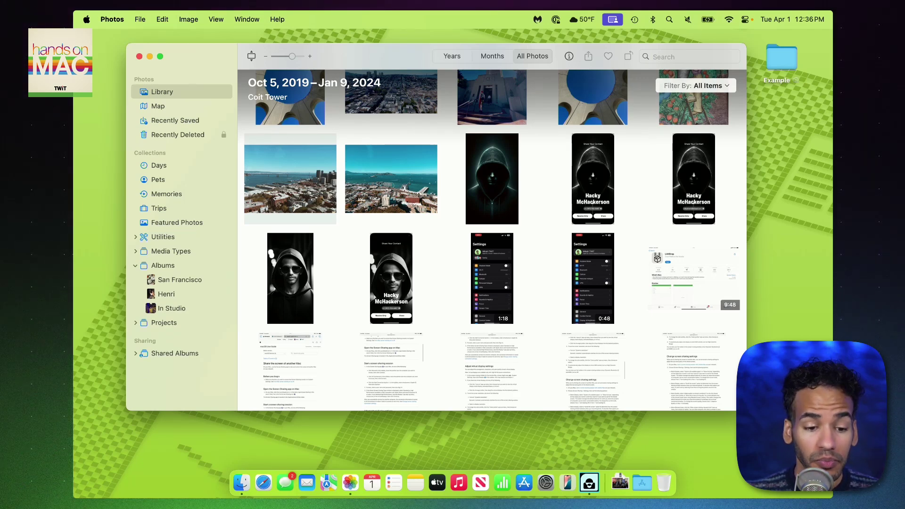
{"action": "left_click", "coordinate": [136, 265]}
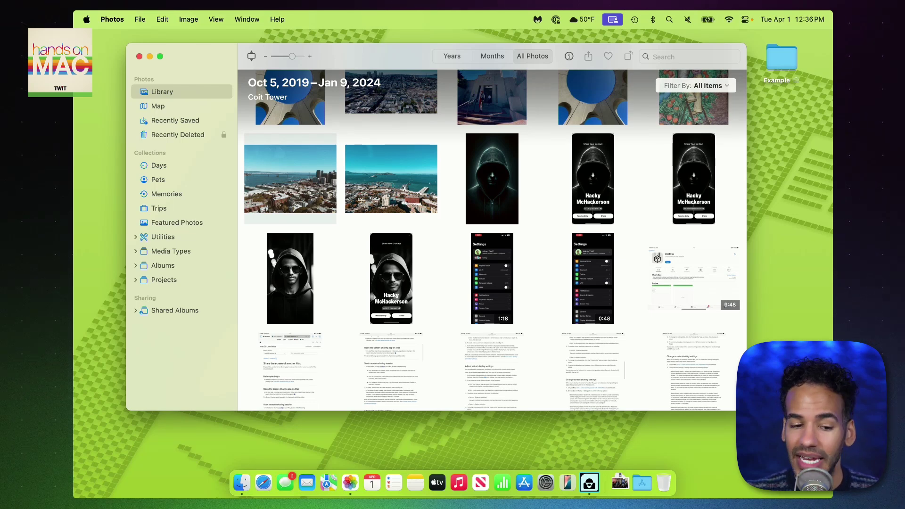
Expand Utilities and view its Handwriting, Illustrations and Recently Viewed collections
{"action": "left_click", "coordinate": [136, 236]}
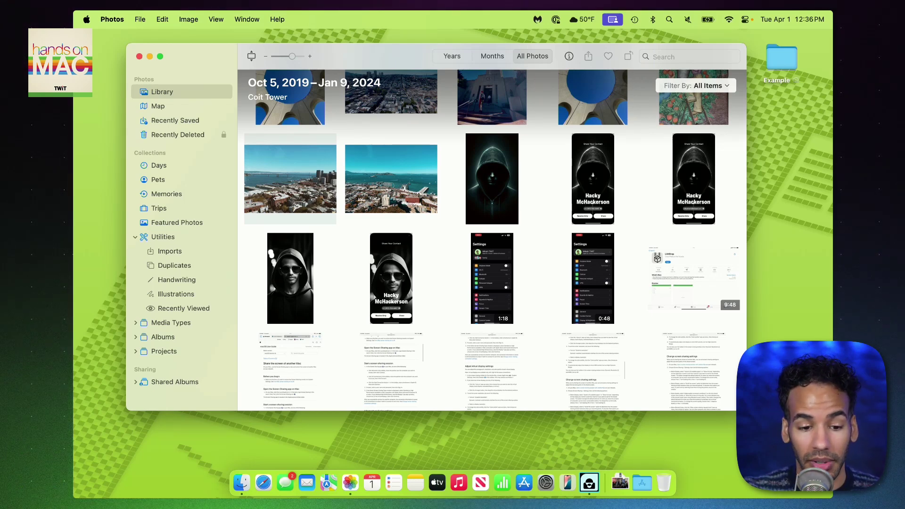
{"action": "left_click", "coordinate": [177, 280]}
{"action": "left_click", "coordinate": [176, 293]}
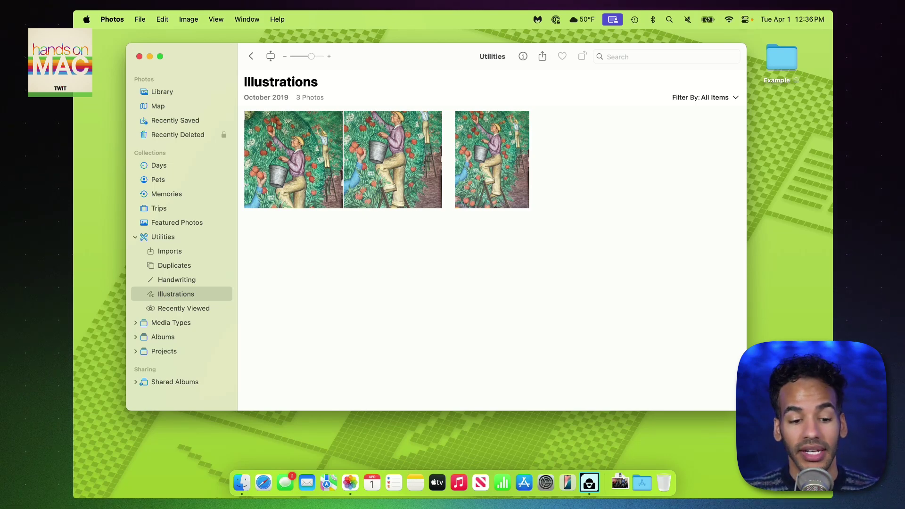
{"action": "left_click", "coordinate": [183, 307]}
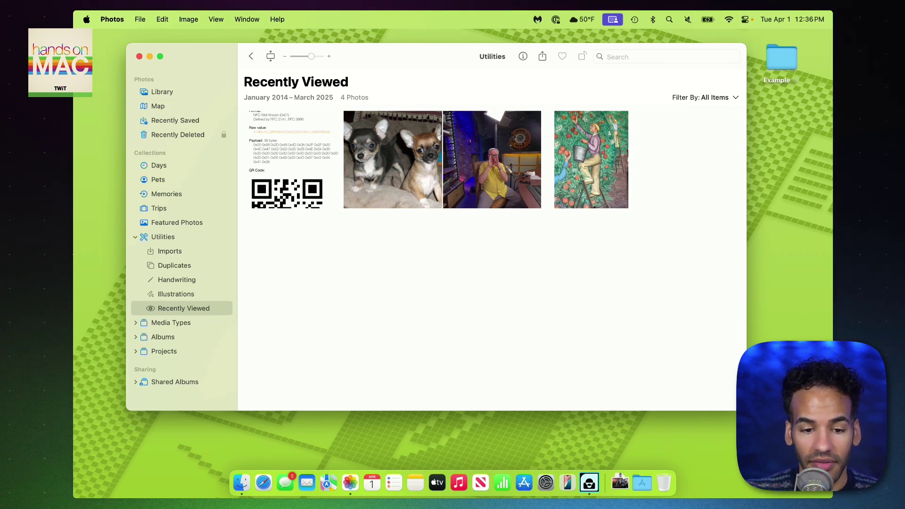
Open Imports and reorder it to sit directly below Duplicates within Utilities
{"action": "left_click", "coordinate": [169, 251]}
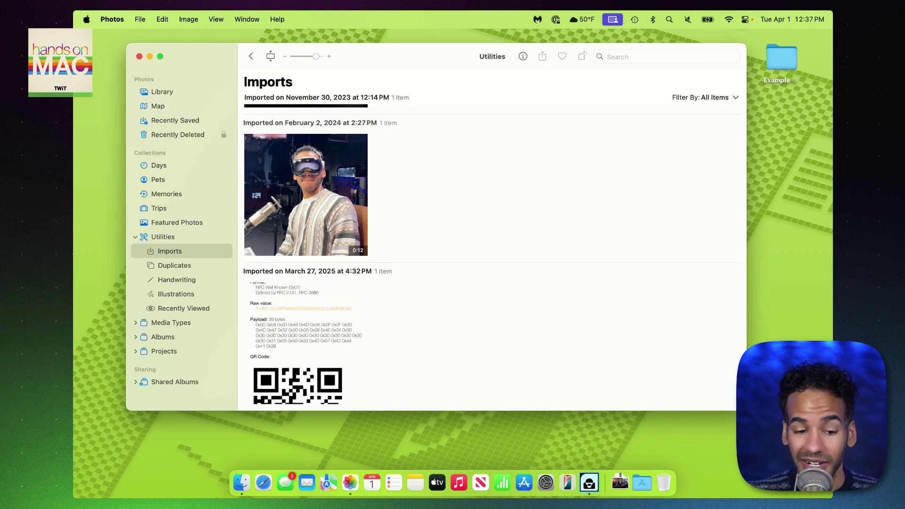
{"action": "left_click_drag", "start_coordinate": [170, 251], "coordinate": [170, 265]}
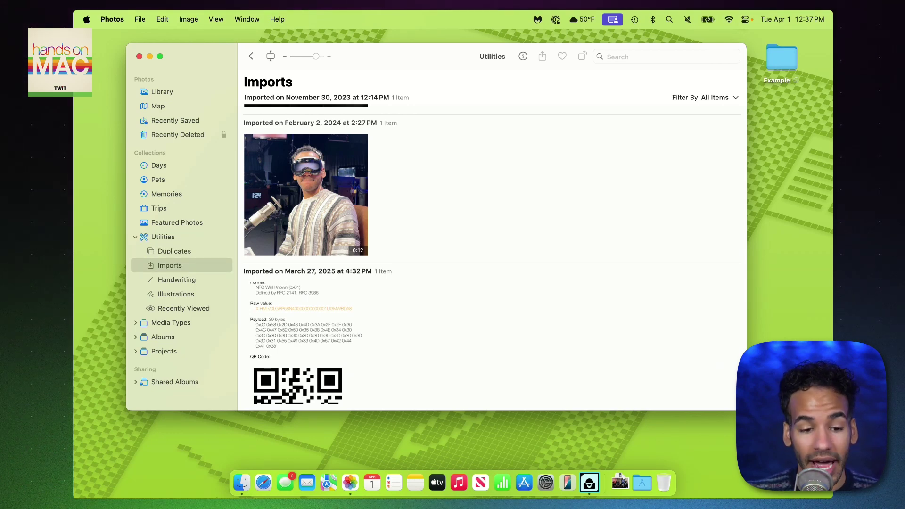
Expand Media Types, reorder Selfies to be its first entry and open that collection
{"action": "left_click", "coordinate": [135, 322]}
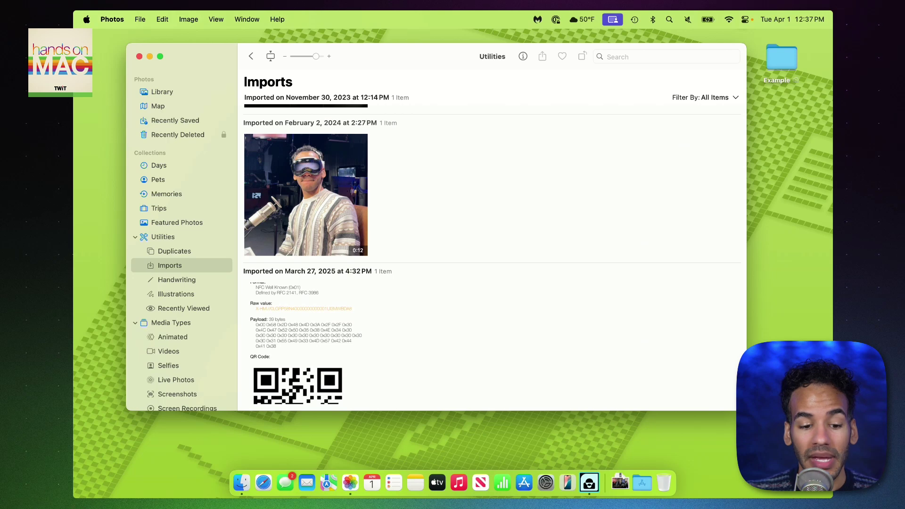
{"action": "scroll", "coordinate": [181, 235], "scroll_direction": "down", "scroll_amount": 3}
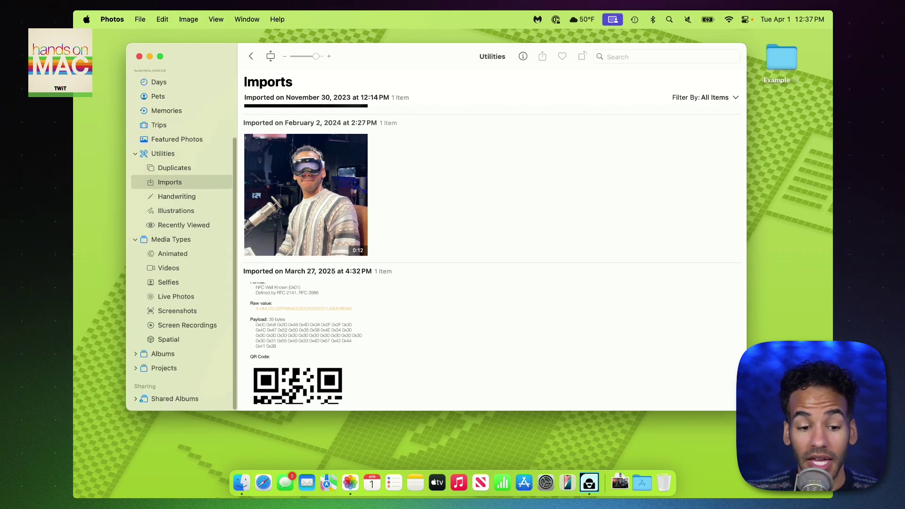
{"action": "left_click_drag", "start_coordinate": [168, 281], "coordinate": [168, 253]}
{"action": "left_click", "coordinate": [168, 253]}
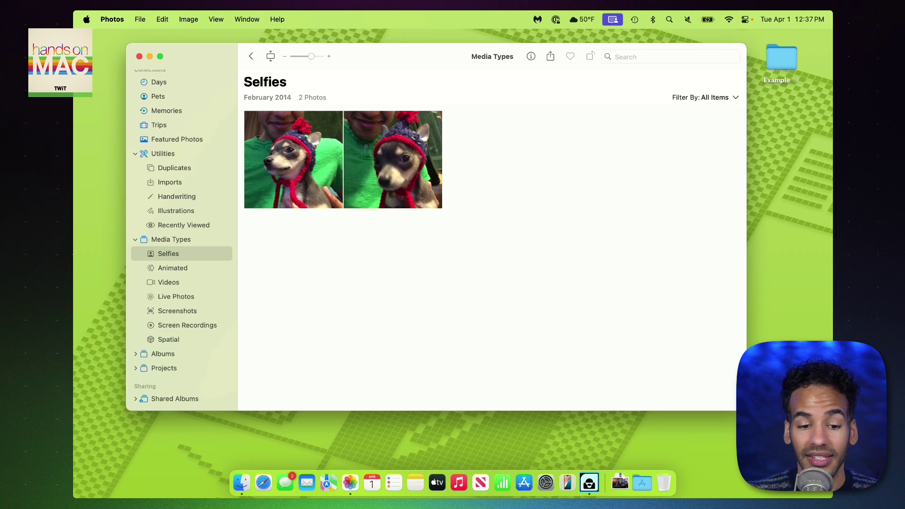
View the Animated, Videos and Live Photos collections in Media Types
{"action": "left_click", "coordinate": [172, 268]}
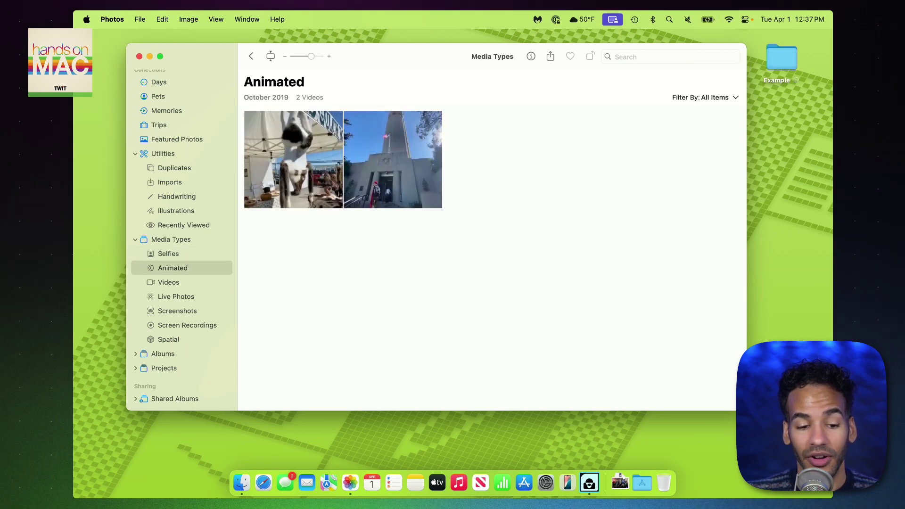
{"action": "left_click", "coordinate": [168, 282]}
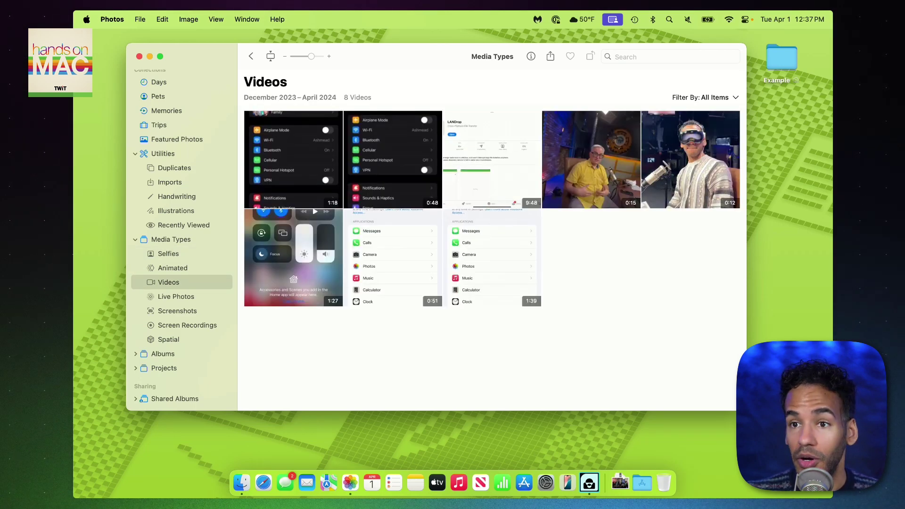
{"action": "left_click", "coordinate": [176, 296]}
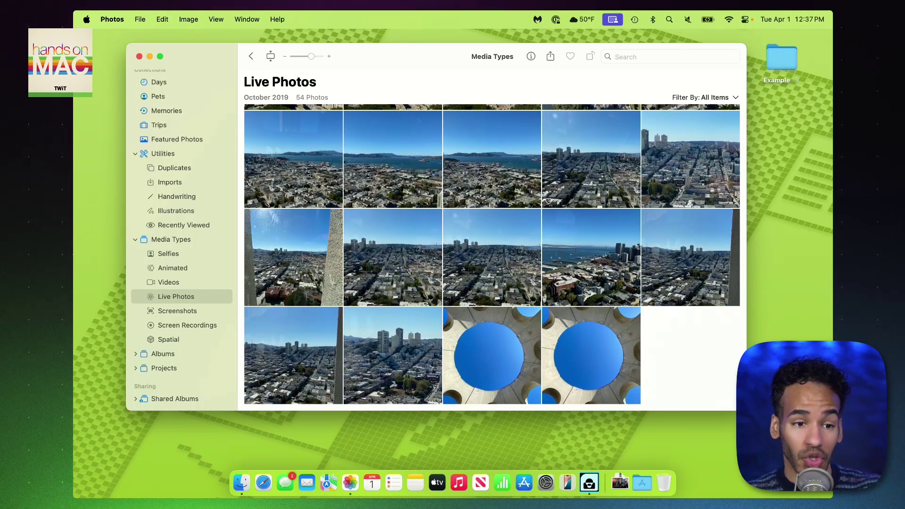
Check which filter and sort options are available for the Live Photos collection
{"action": "left_click", "coordinate": [714, 97]}
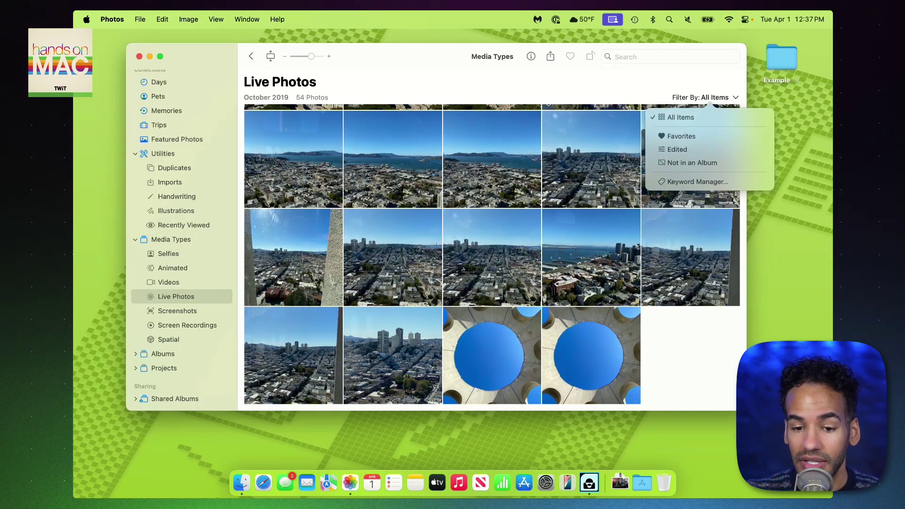
{"action": "key", "text": "Escape"}
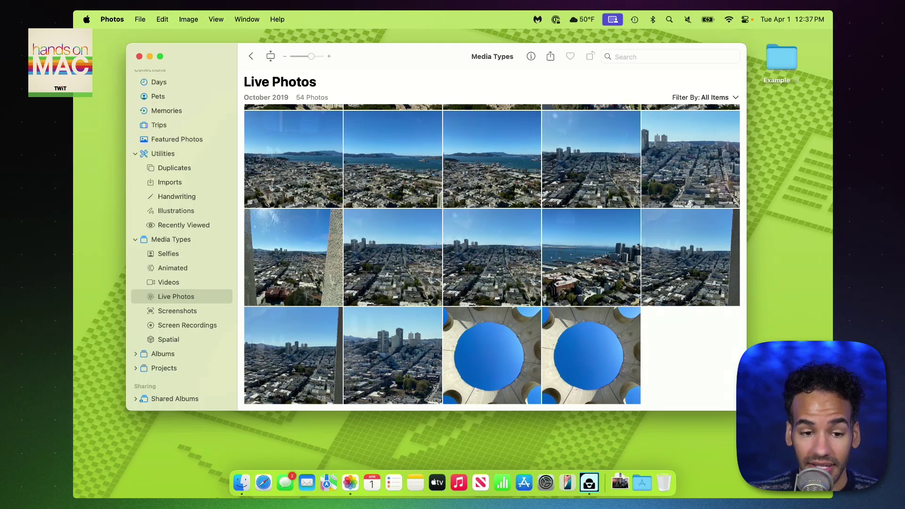
{"action": "left_click", "coordinate": [216, 19]}
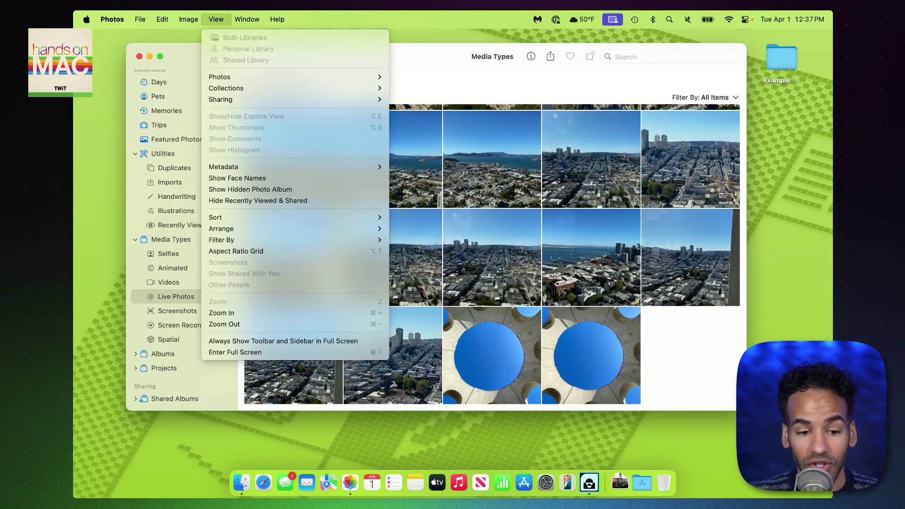
{"action": "mouse_move", "coordinate": [292, 217]}
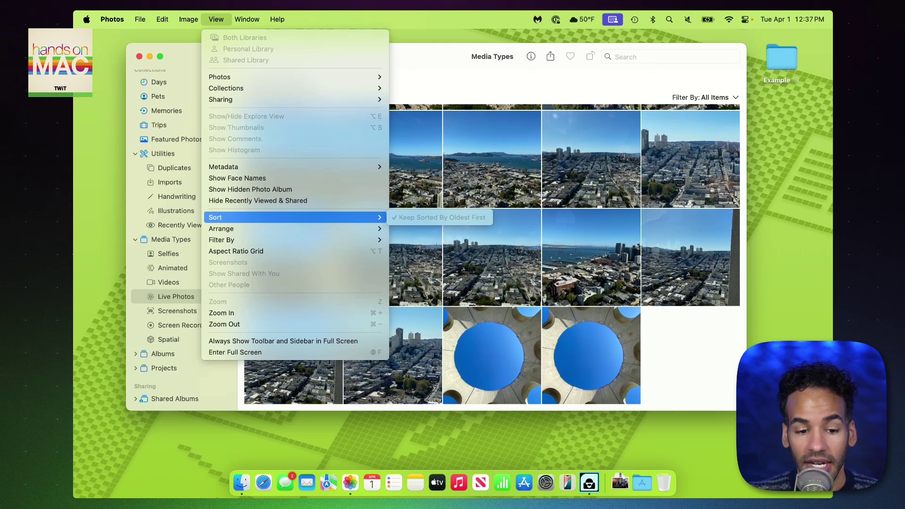
{"action": "mouse_move", "coordinate": [292, 240]}
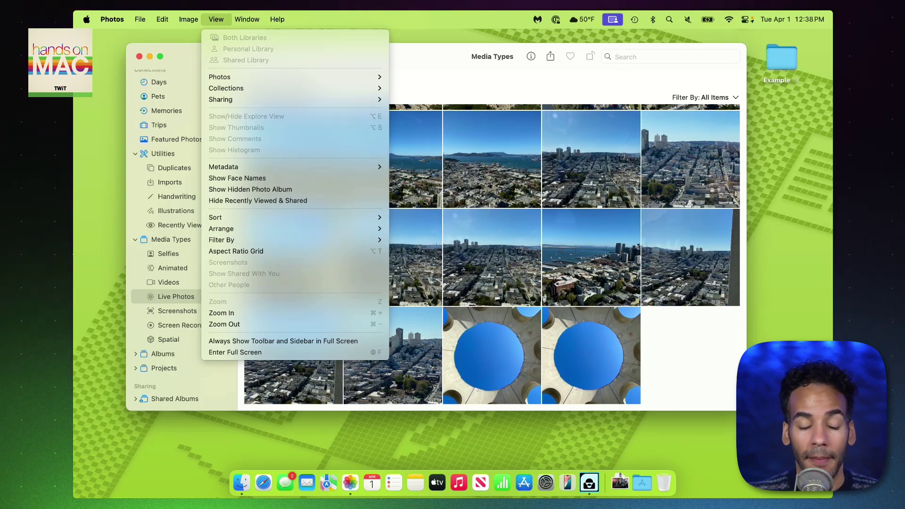
{"action": "key", "text": "Escape"}
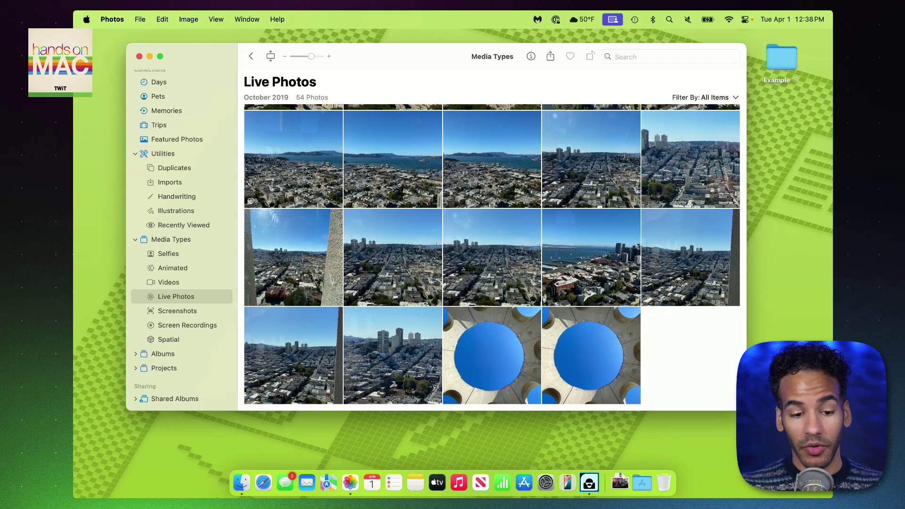
Expand Albums, move the Henri album above San Francisco, and collapse the Utilities and Media Types groups
{"action": "left_click", "coordinate": [163, 354]}
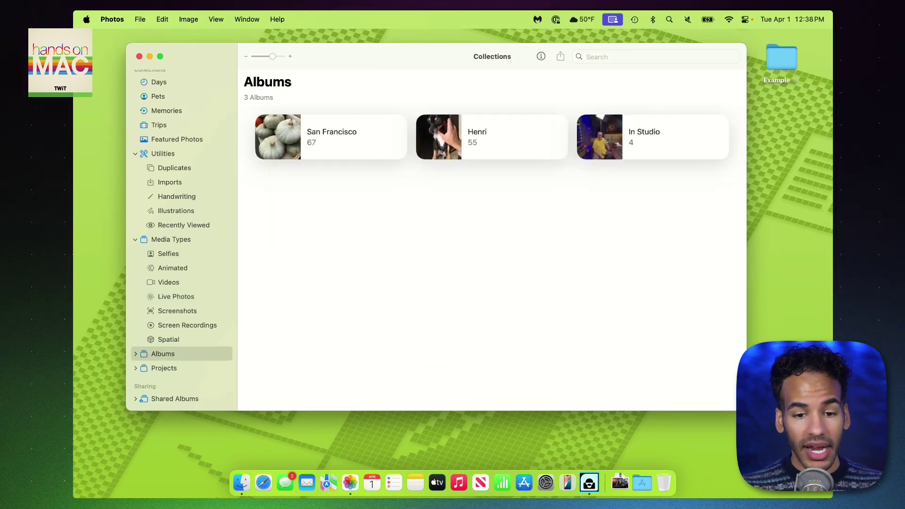
{"action": "key", "text": "Right"}
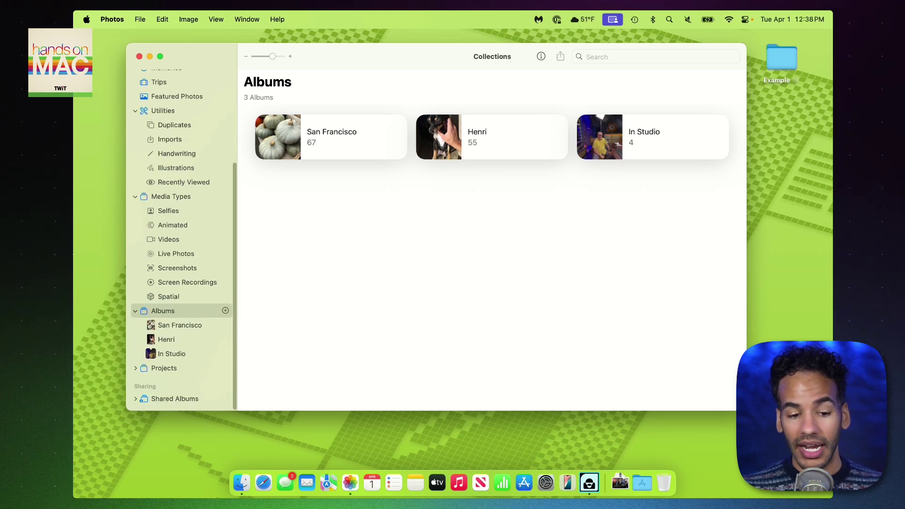
{"action": "left_click_drag", "start_coordinate": [166, 338], "coordinate": [151, 321]}
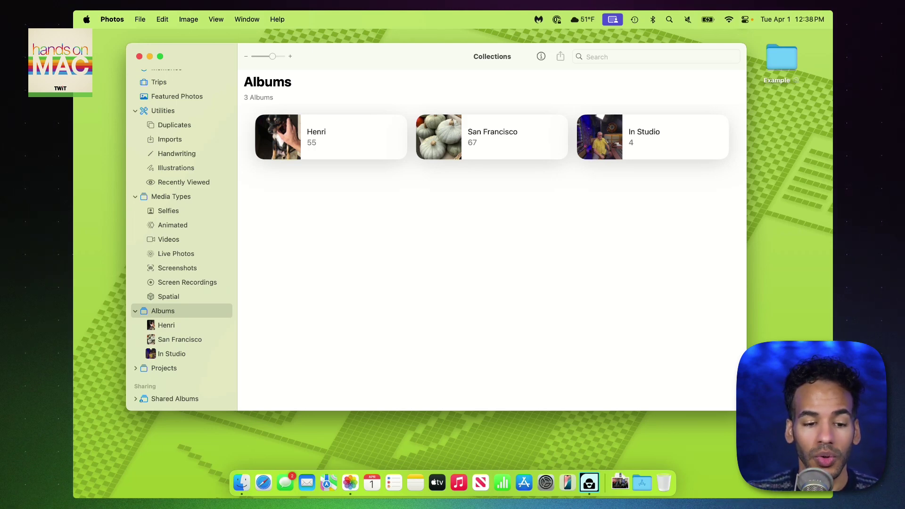
{"action": "left_click", "coordinate": [135, 197]}
{"action": "left_click", "coordinate": [135, 211]}
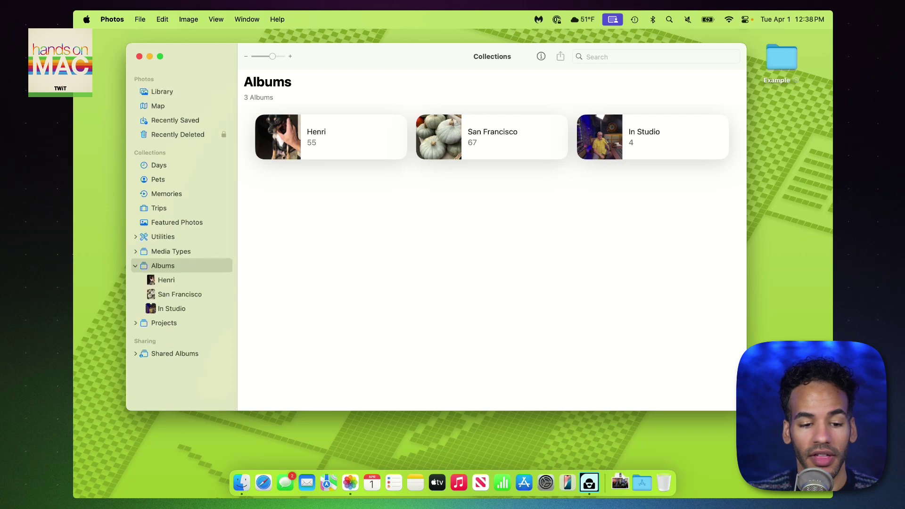
Find the Coit Tower mural photo of the fruit picker in the library and open it for editing
{"action": "left_click", "coordinate": [162, 91]}
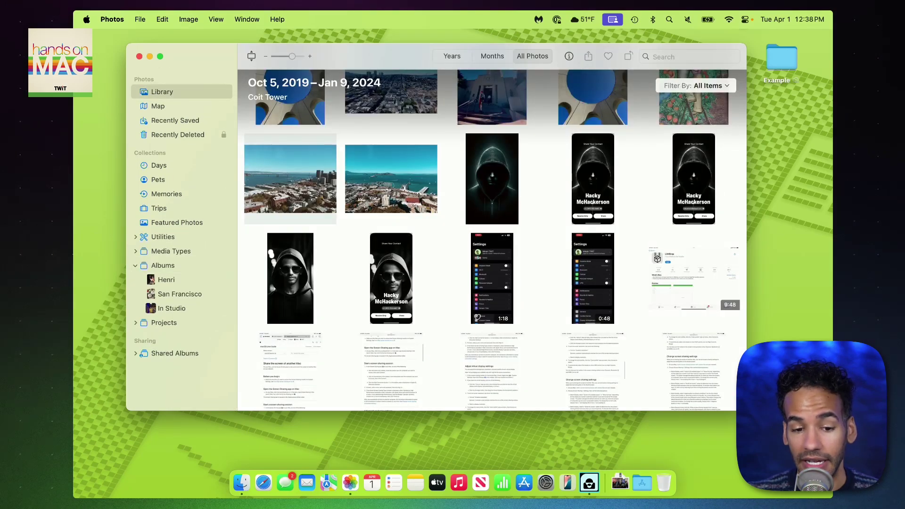
{"action": "scroll", "coordinate": [492, 241], "scroll_direction": "up", "scroll_amount": 5}
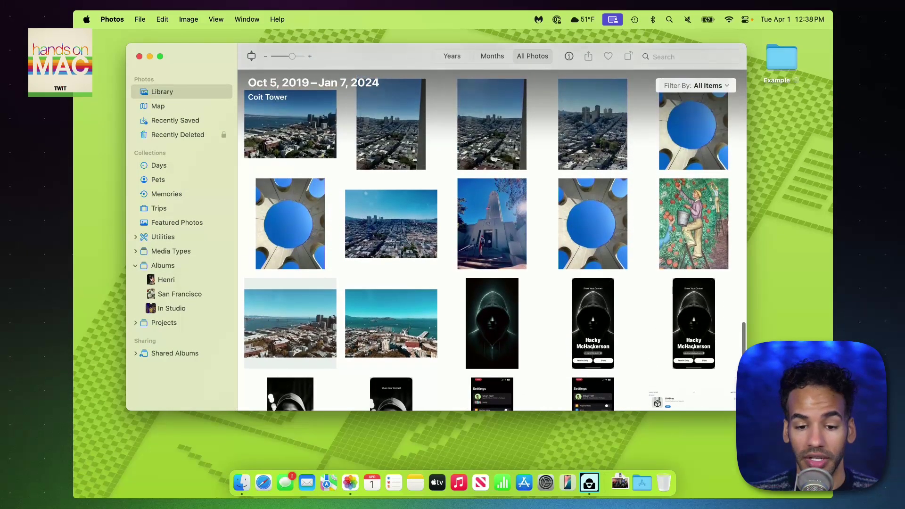
{"action": "scroll", "coordinate": [492, 240], "scroll_direction": "up", "scroll_amount": 10}
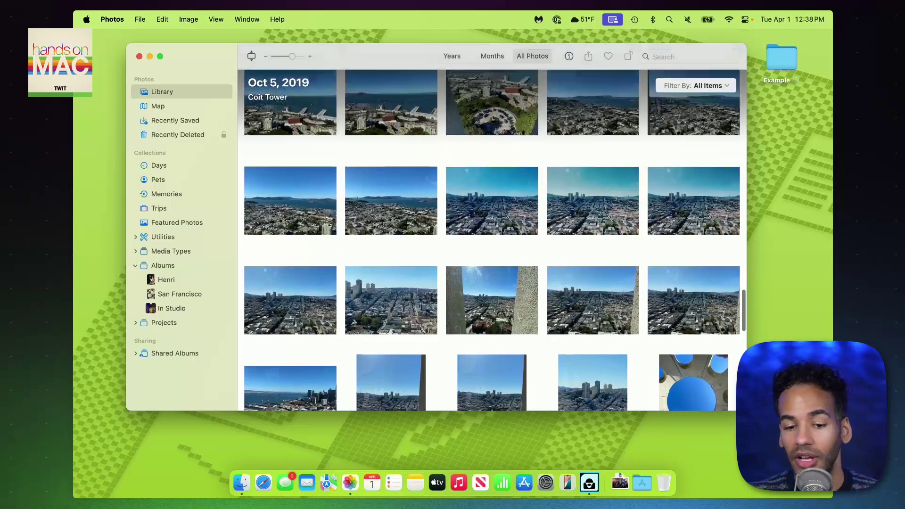
{"action": "scroll", "coordinate": [492, 241], "scroll_direction": "up", "scroll_amount": 3}
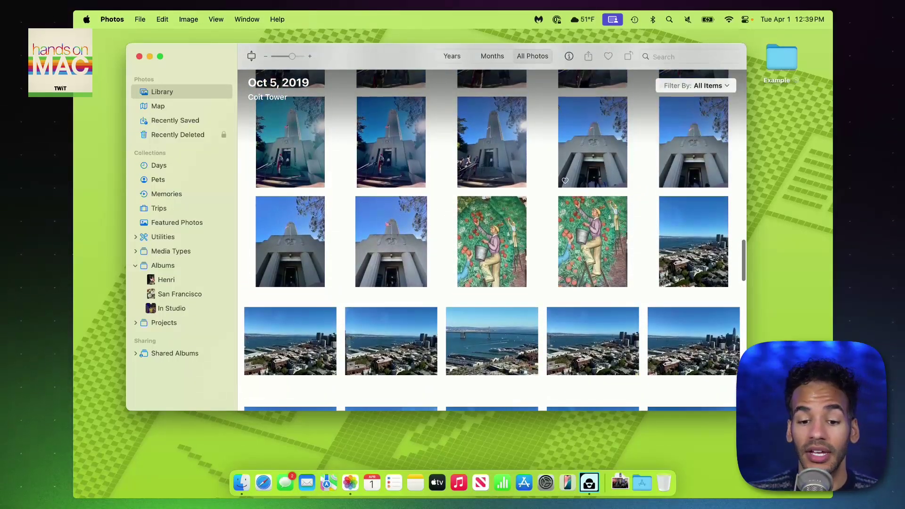
{"action": "double_click", "coordinate": [565, 181]}
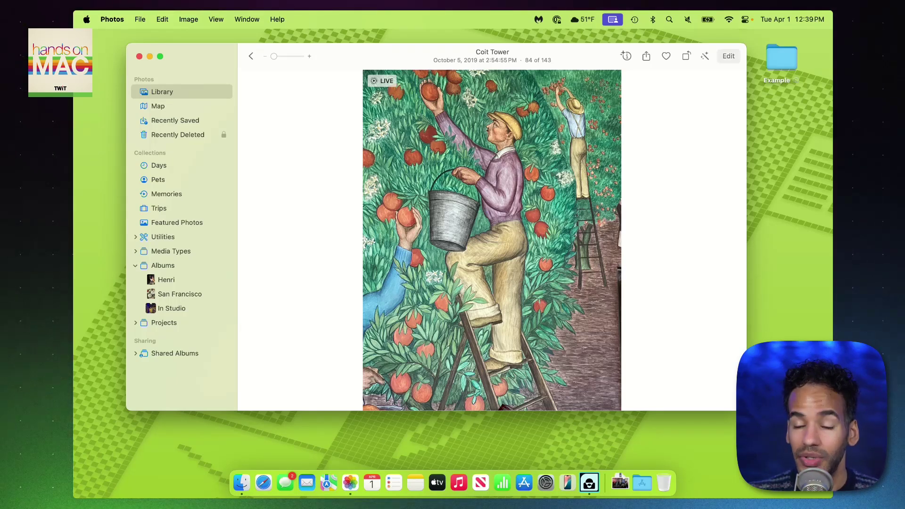
{"action": "left_click", "coordinate": [728, 56]}
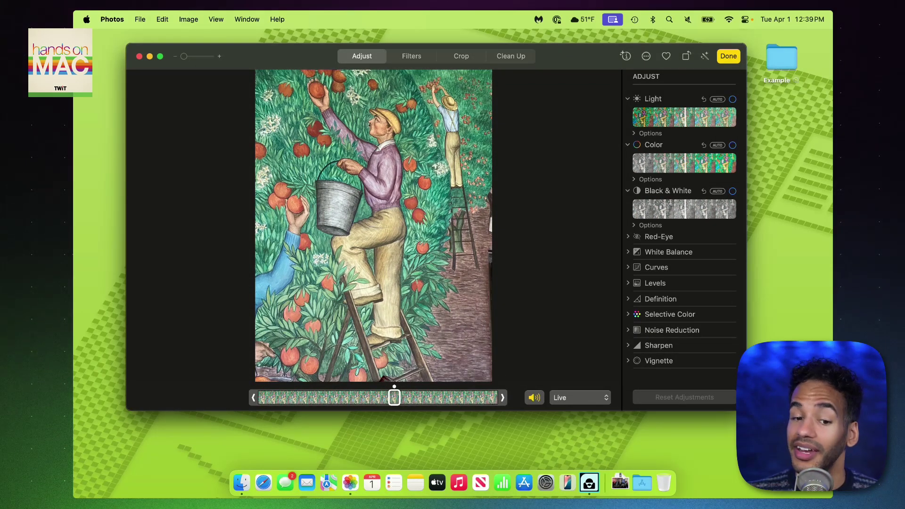
Try the Clean Up Retouch brush at size 30 on the fruit picker's cheek, then undo the stroke
{"action": "left_click", "coordinate": [510, 56]}
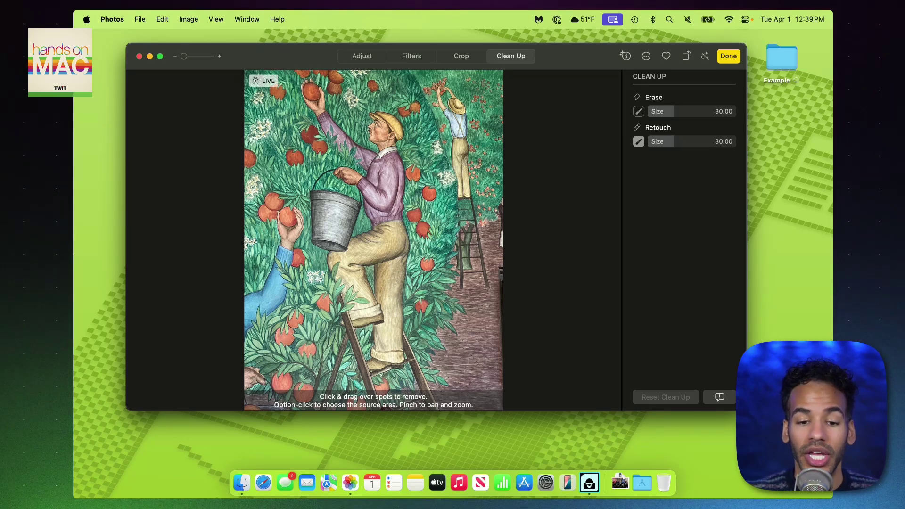
{"action": "scroll", "coordinate": [373, 240], "scroll_direction": "up", "scroll_amount": 3}
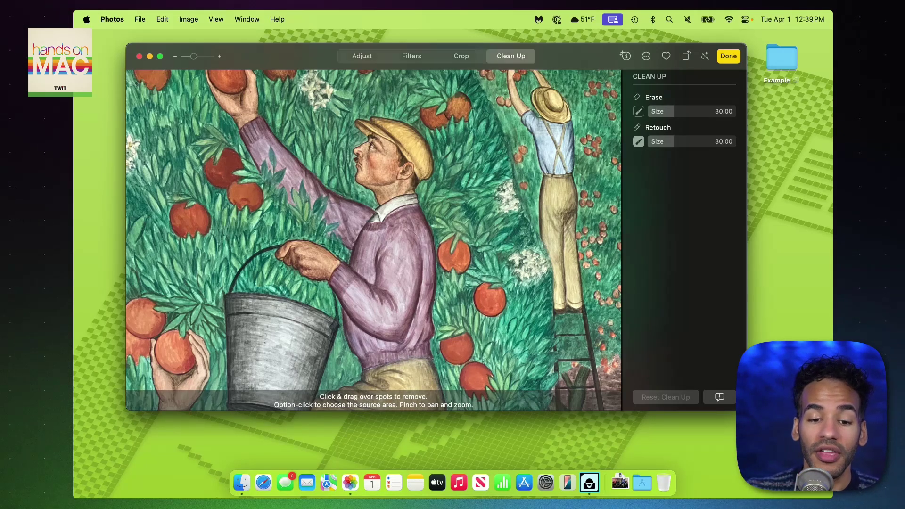
{"action": "scroll", "coordinate": [373, 240], "scroll_direction": "up", "scroll_amount": 10}
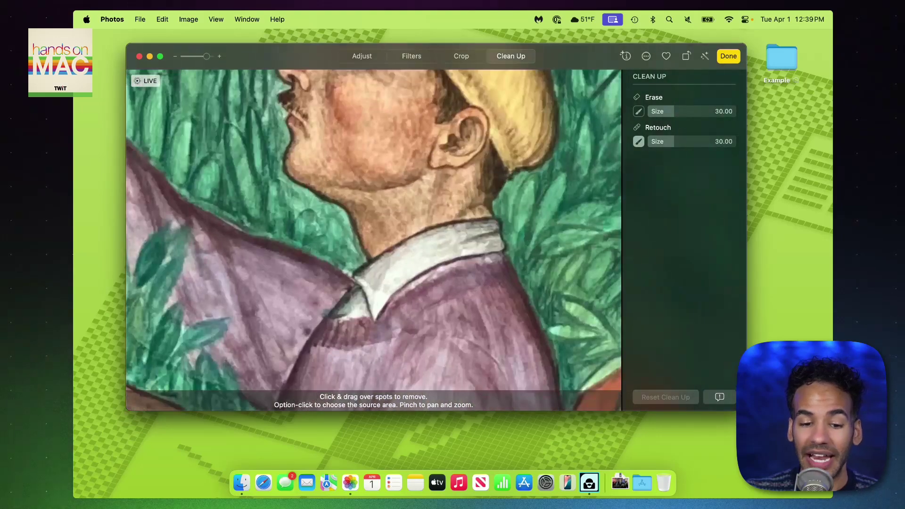
{"action": "scroll", "coordinate": [373, 240], "scroll_direction": "down", "scroll_amount": 5}
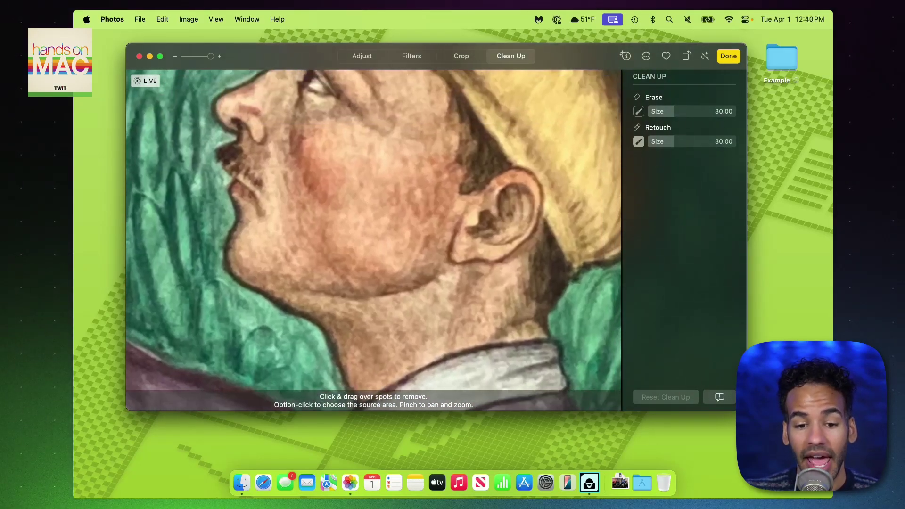
{"action": "scroll", "coordinate": [373, 240], "scroll_direction": "up", "scroll_amount": 5}
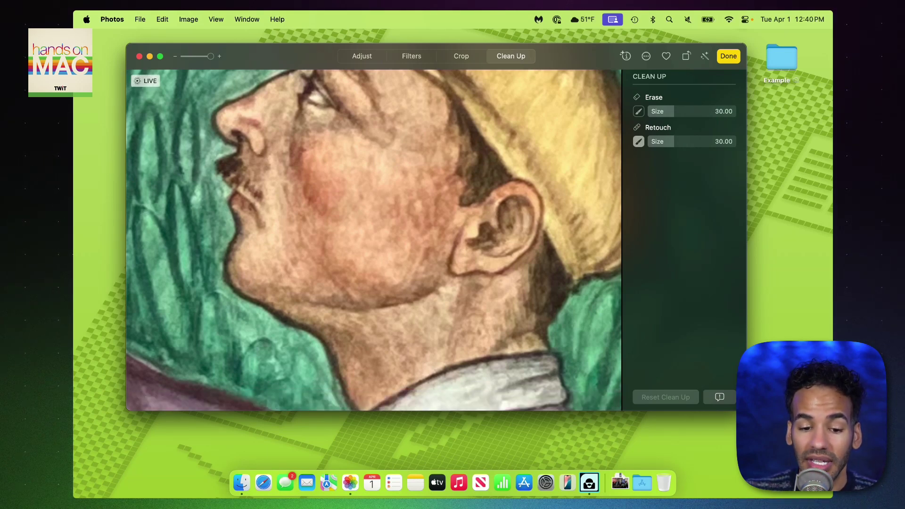
{"action": "left_click_drag", "start_coordinate": [406, 168], "coordinate": [406, 177]}
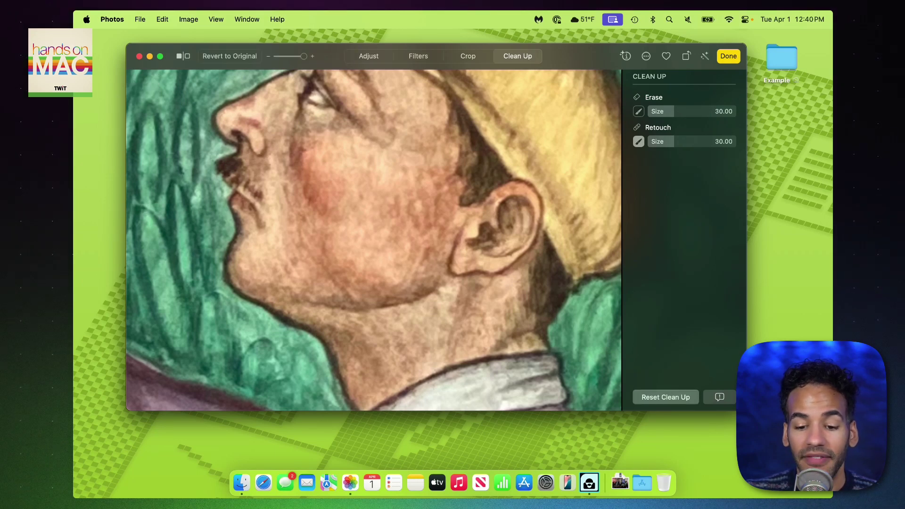
{"action": "key", "text": "super+z"}
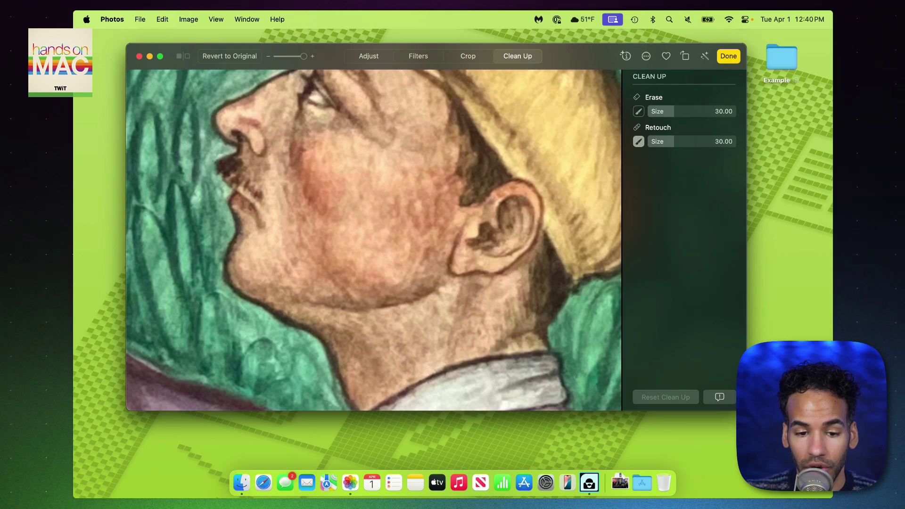
Retouch two more spots on the fruit picker's cheek and undo the retouching
{"action": "left_click", "coordinate": [405, 173]}
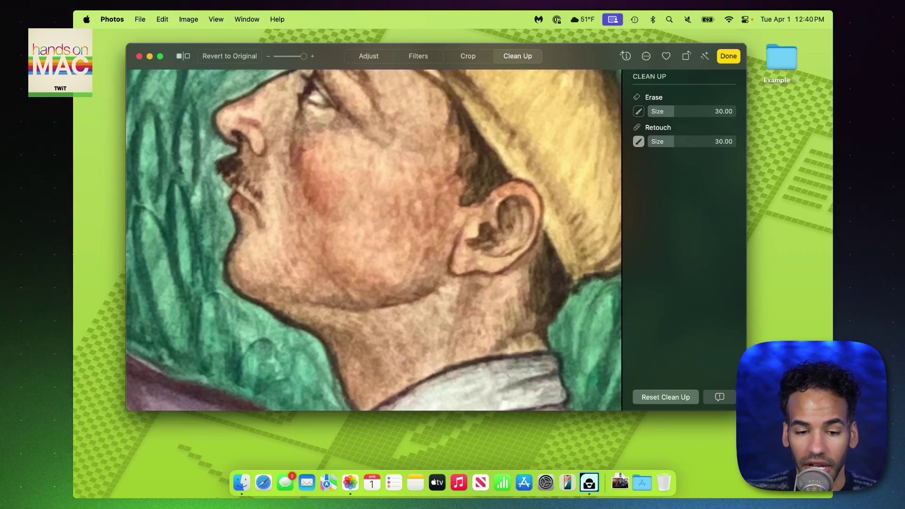
{"action": "left_click_drag", "start_coordinate": [396, 193], "coordinate": [396, 218]}
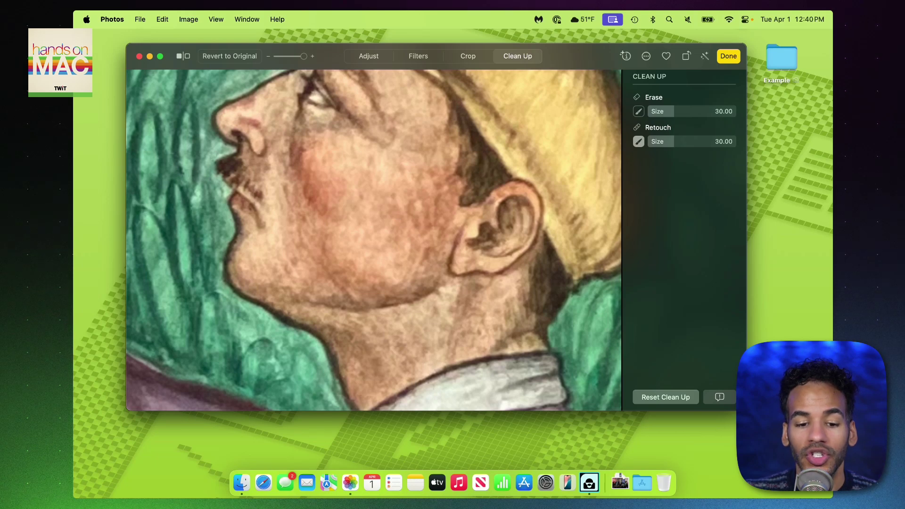
{"action": "key", "text": "super+z"}
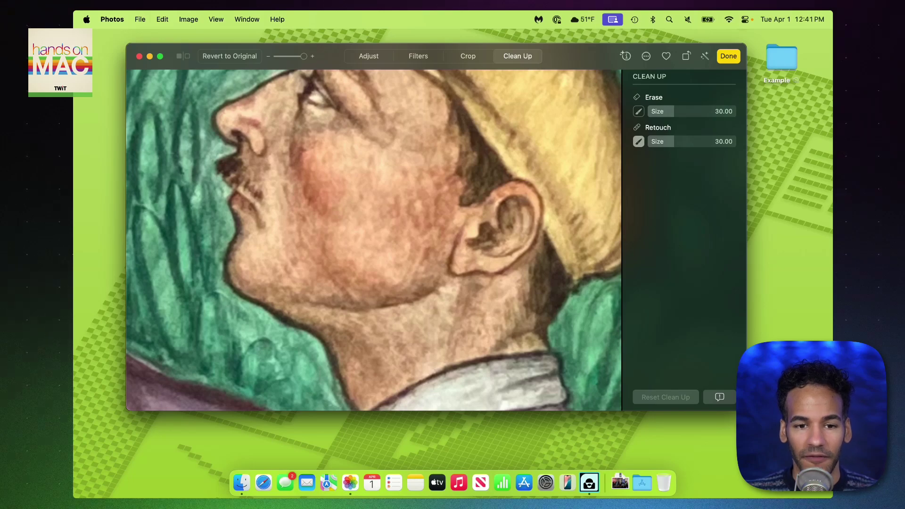
{"action": "scroll", "coordinate": [373, 239], "scroll_direction": "down", "scroll_amount": 5}
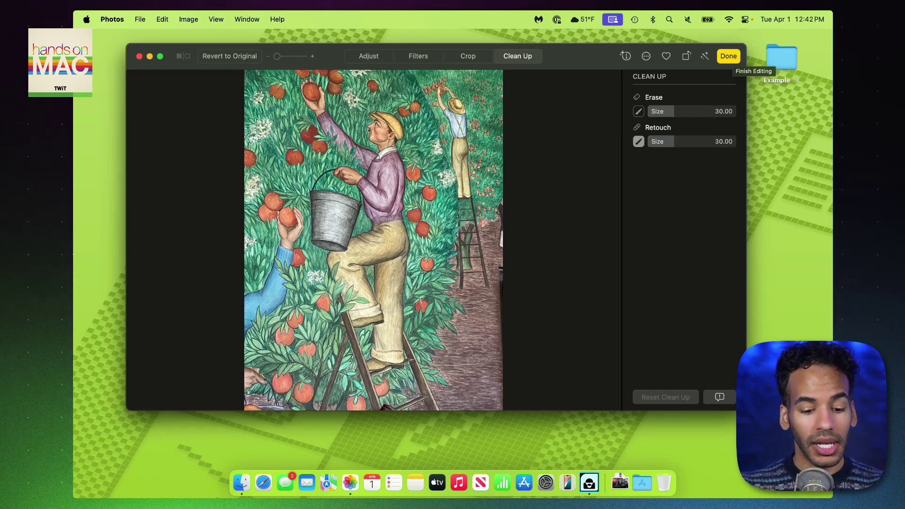
Switch to Image Playground and minimize the Photos window behind it
{"action": "key", "text": "super+space"}
{"action": "type", "text": "image play"}
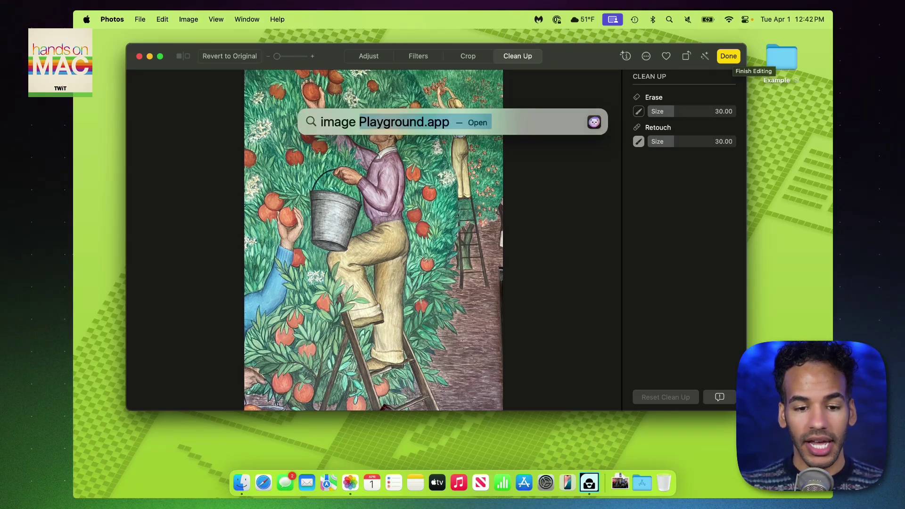
{"action": "key", "text": "Return"}
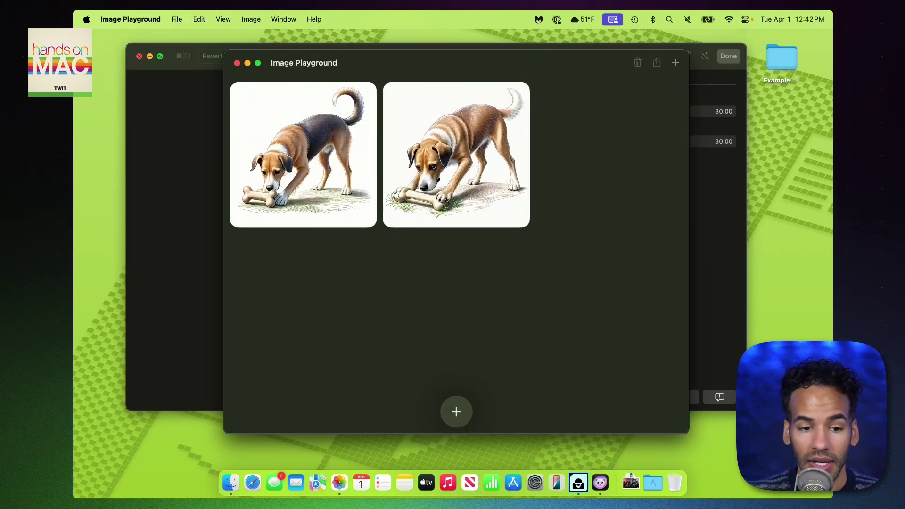
{"action": "left_click", "coordinate": [150, 56]}
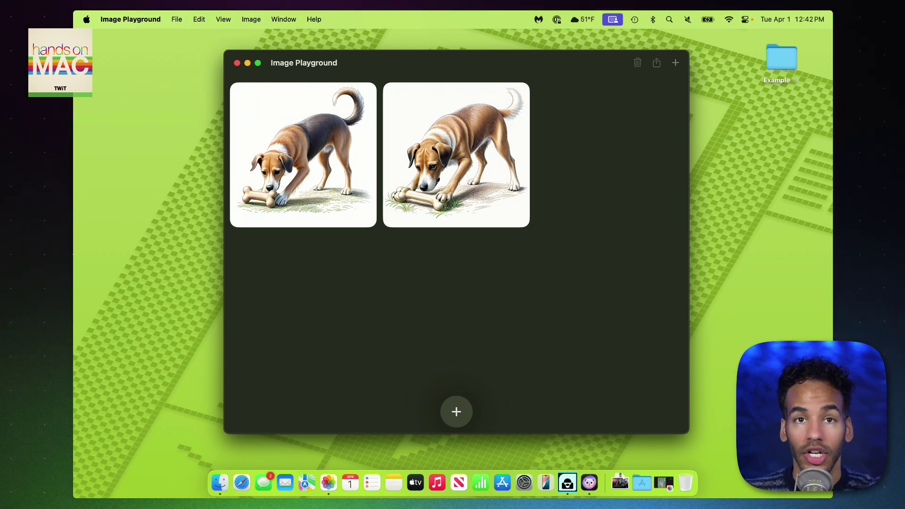
Generate a new Animation-style image from the description "Dog eating ice cream" and save the puppy variation with the pink and blue cone
{"action": "key", "text": "super+n"}
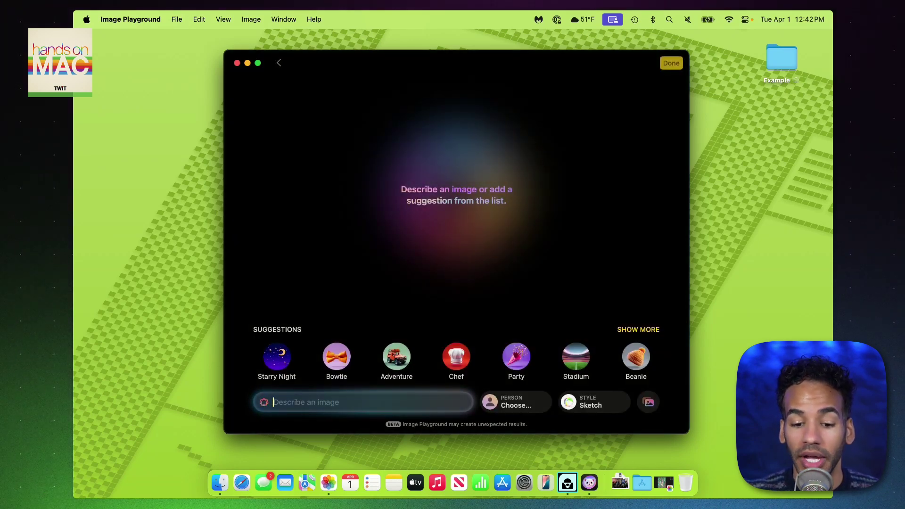
{"action": "left_click", "coordinate": [594, 401]}
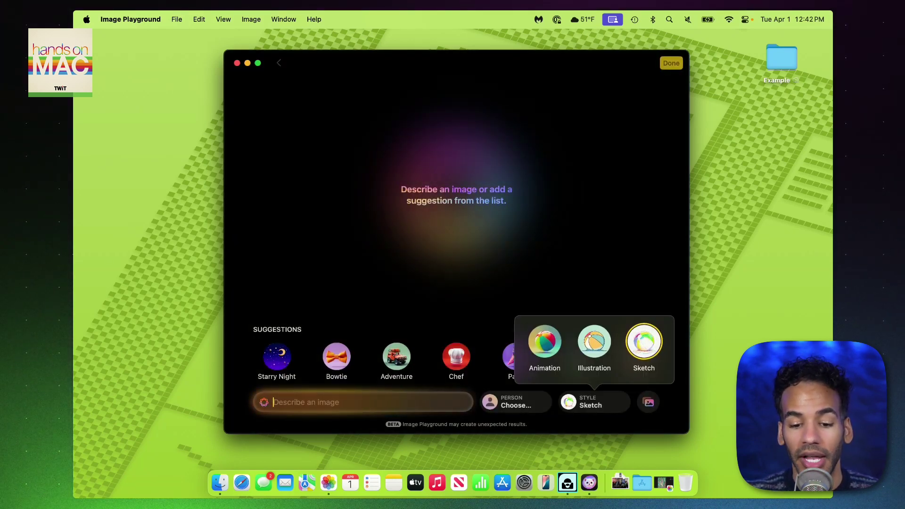
{"action": "left_click", "coordinate": [544, 341]}
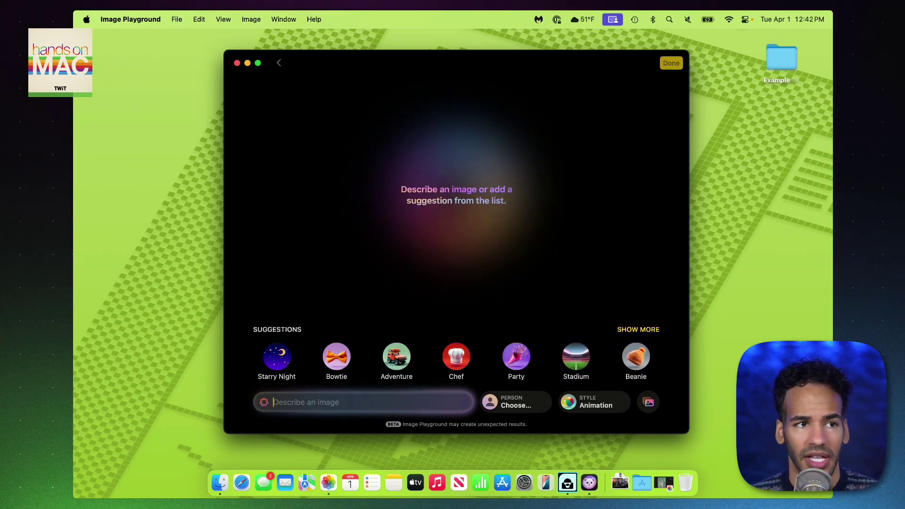
{"action": "type", "text": "Dog eating "}
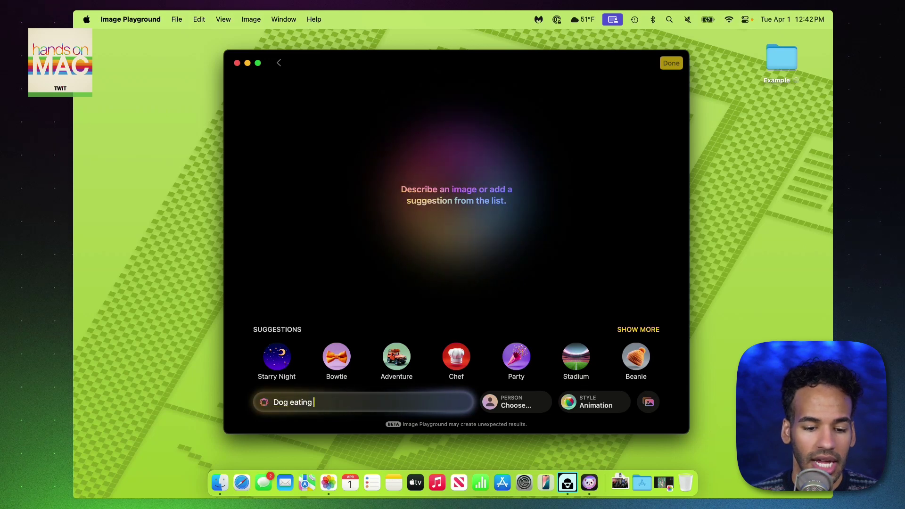
{"action": "type", "text": "ice cream"}
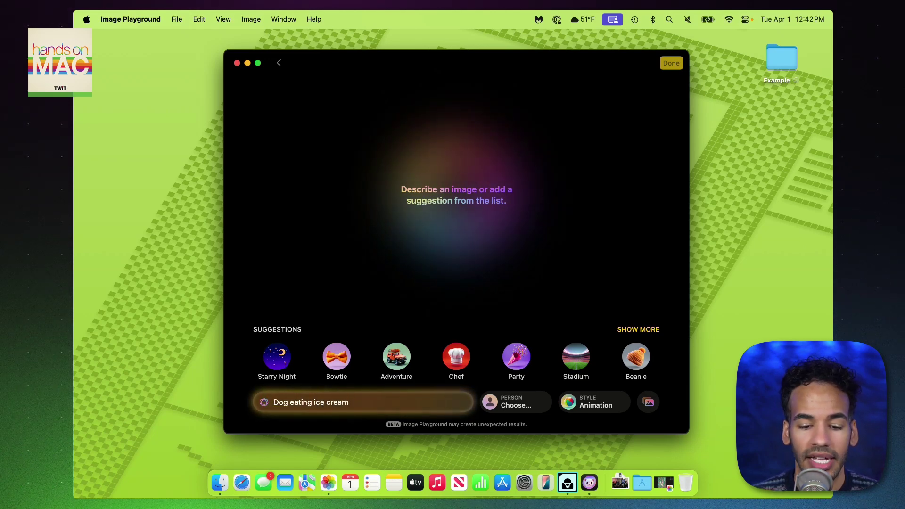
{"action": "key", "text": "Return"}
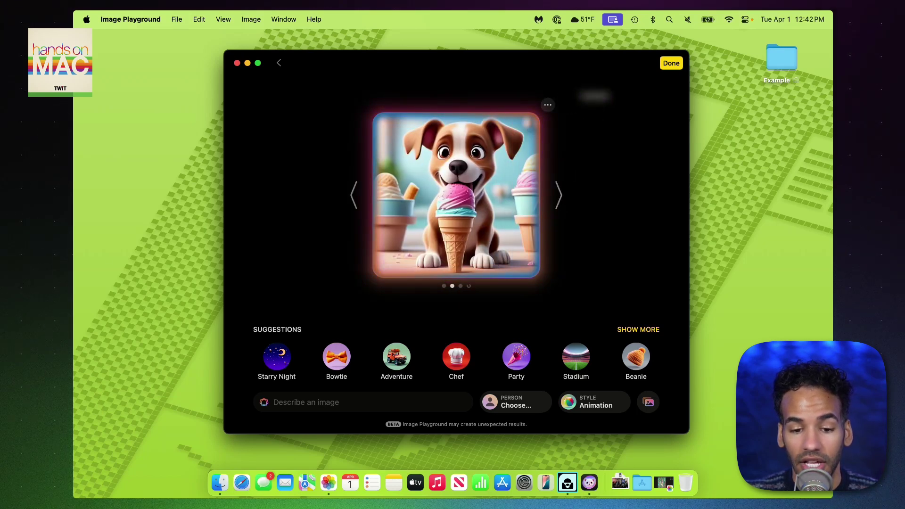
{"action": "left_click", "coordinate": [548, 105]}
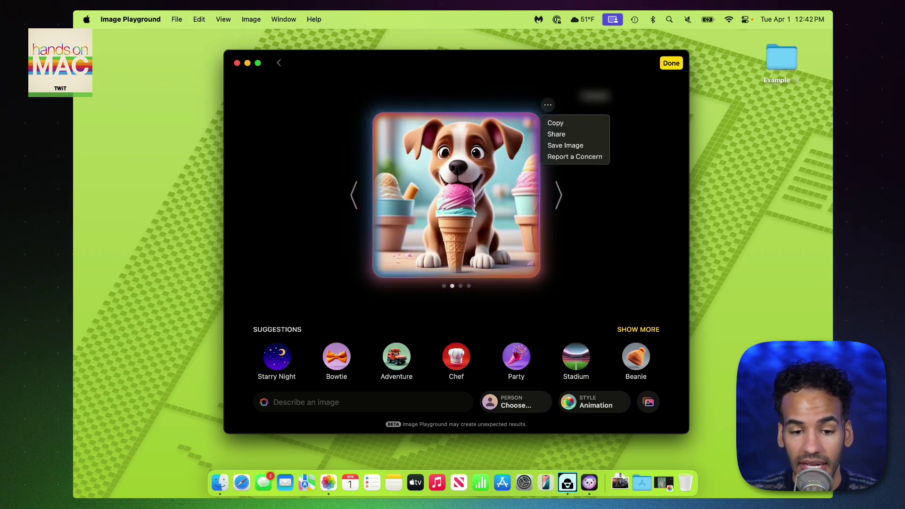
{"action": "left_click", "coordinate": [564, 145]}
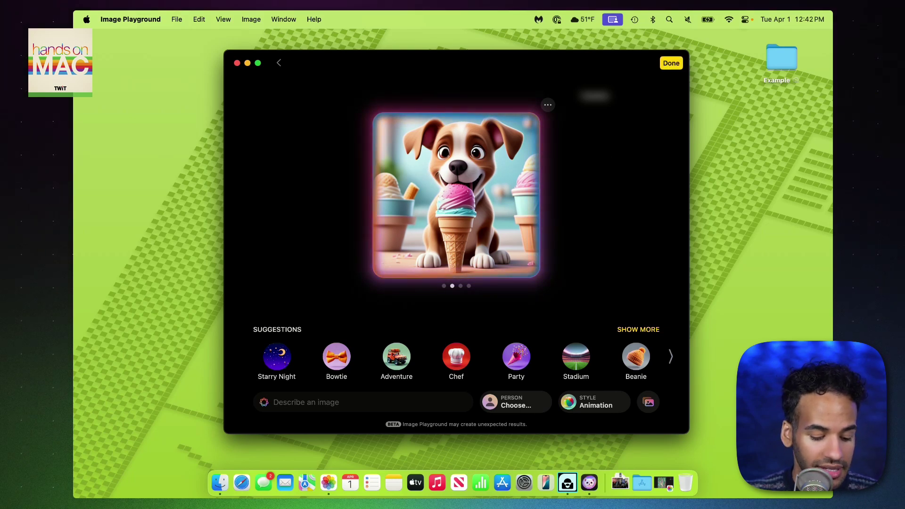
Regenerate the ice cream dog in the Illustration style and save the variation with the green collar
{"action": "left_click", "coordinate": [595, 401]}
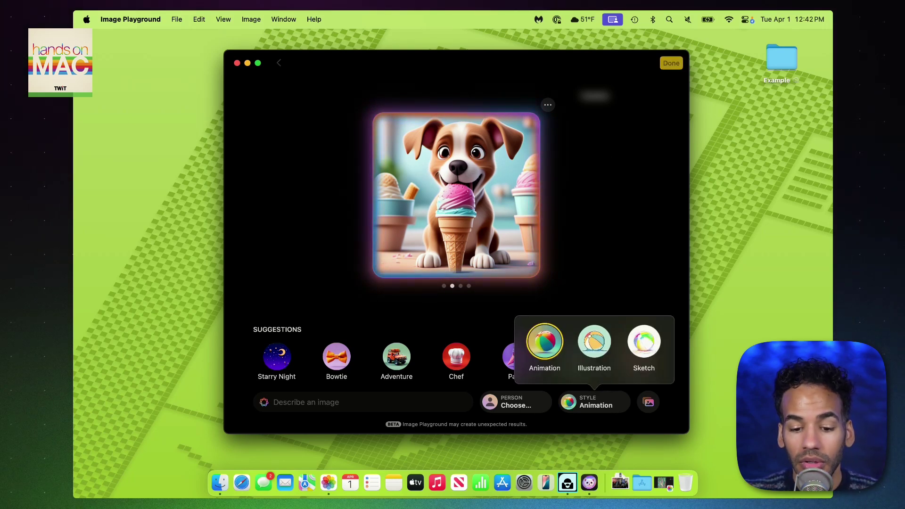
{"action": "left_click", "coordinate": [594, 341]}
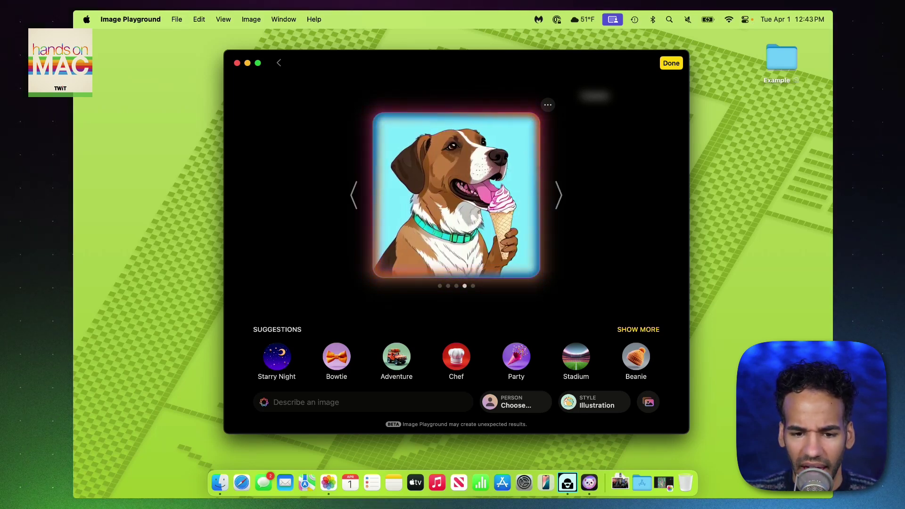
{"action": "left_click", "coordinate": [548, 105]}
{"action": "key", "text": "Return"}
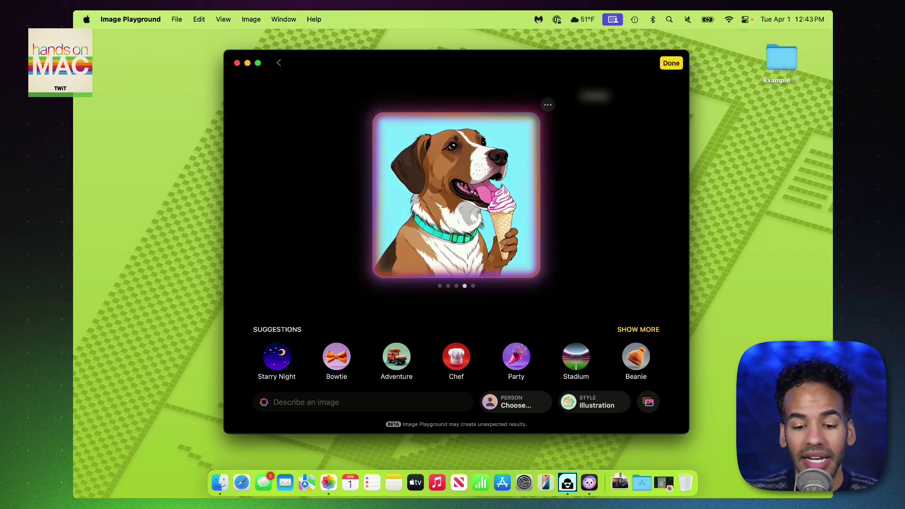
Regenerate the dog in the Sketch style, save the third variation with pink ice cream, and return to the image gallery
{"action": "left_click", "coordinate": [593, 401]}
{"action": "left_click", "coordinate": [644, 342]}
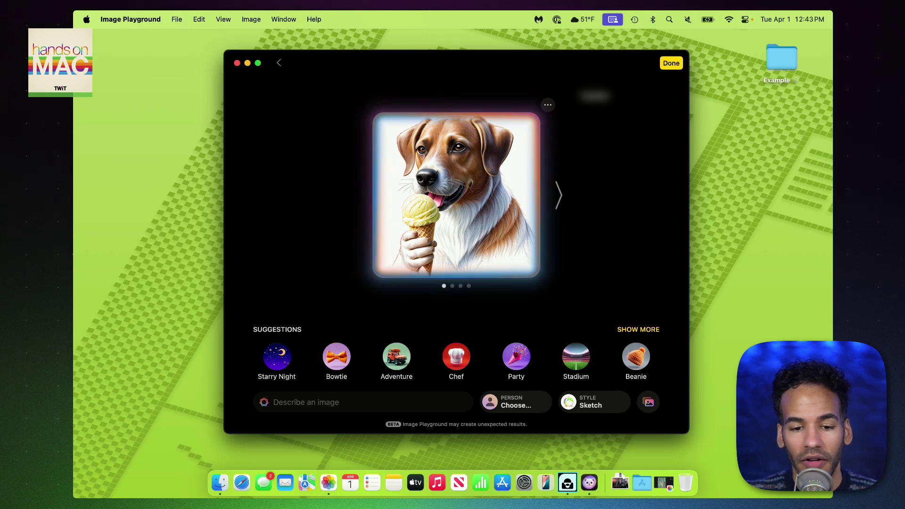
{"action": "key", "text": "Right"}
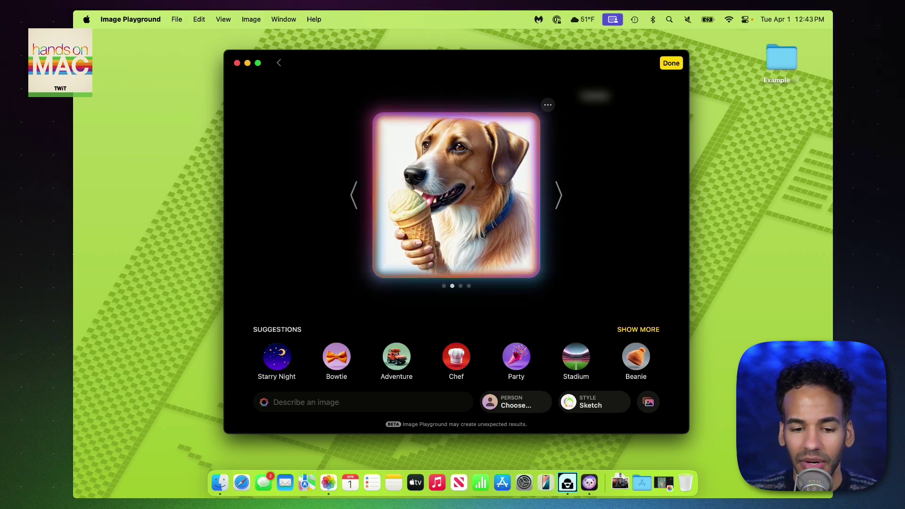
{"action": "key", "text": "Right"}
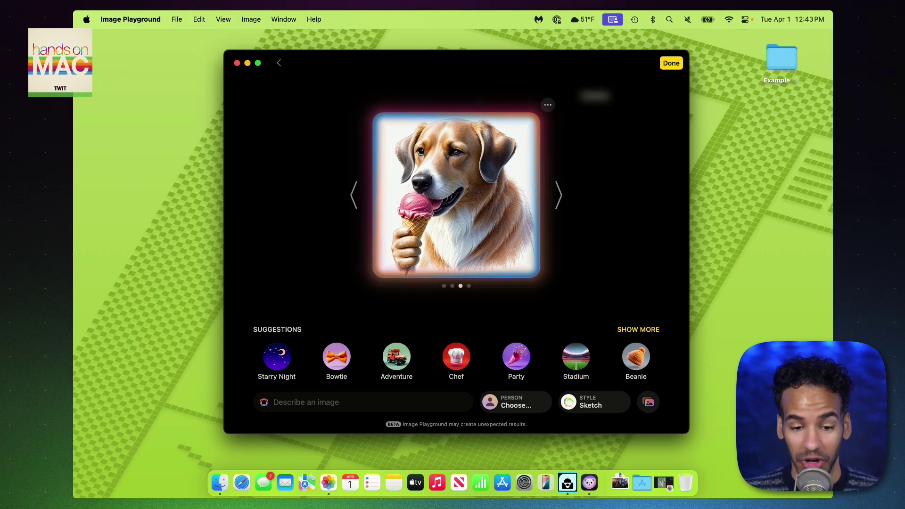
{"action": "left_click", "coordinate": [548, 105]}
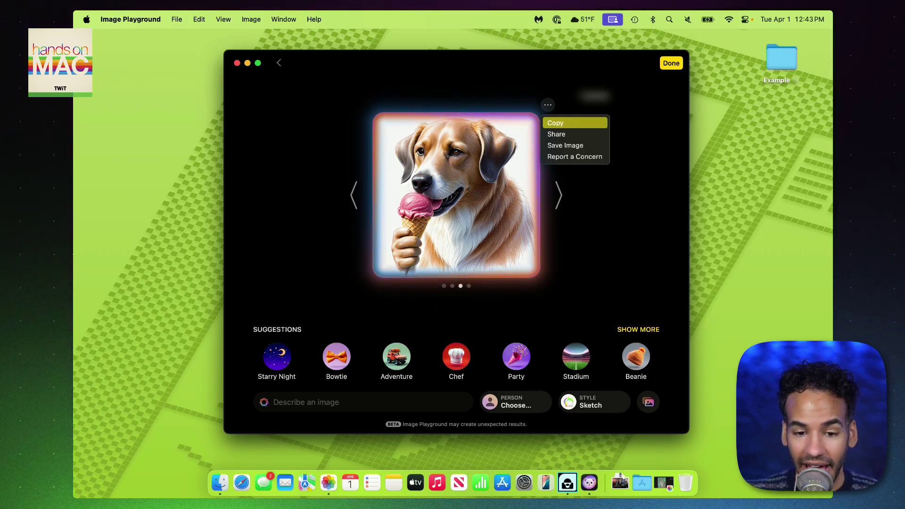
{"action": "left_click", "coordinate": [561, 145]}
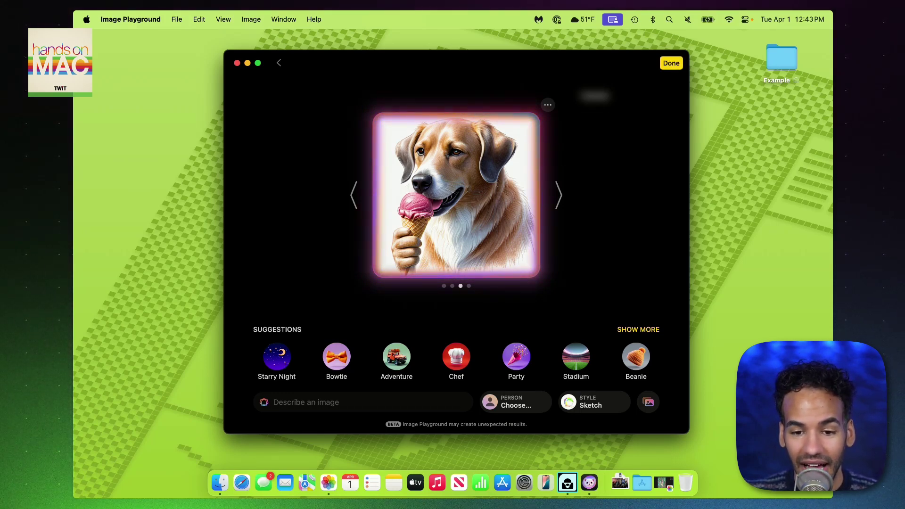
{"action": "left_click", "coordinate": [279, 63]}
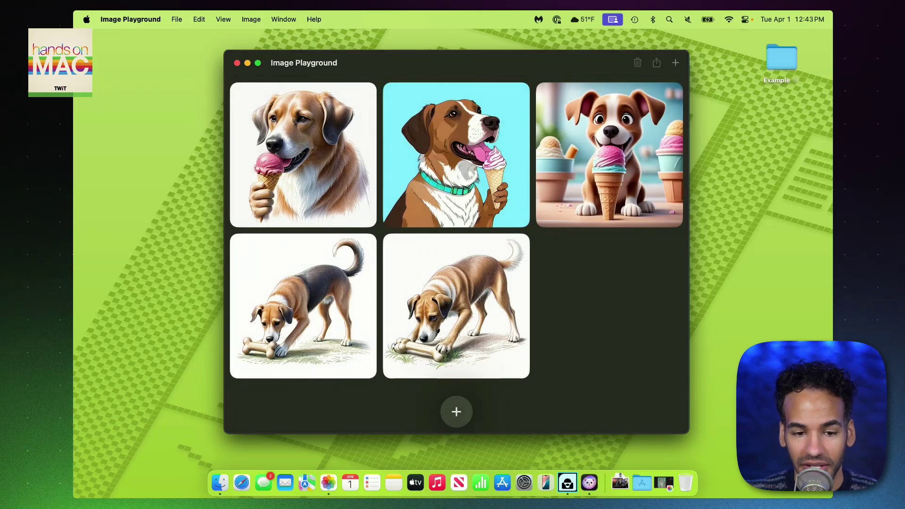
View the saved animation, illustration and sketch images of the ice cream dog enlarged, and return to the gallery
{"action": "left_click", "coordinate": [609, 154]}
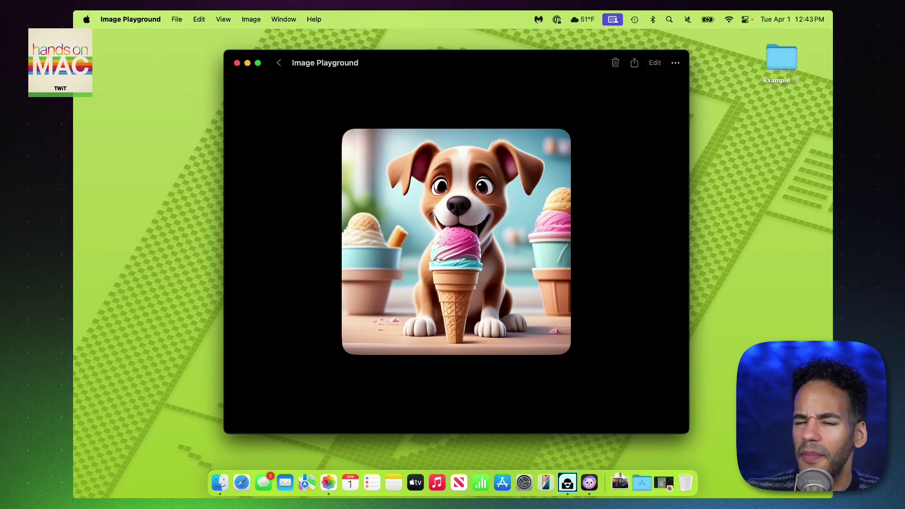
{"action": "key", "text": "Left"}
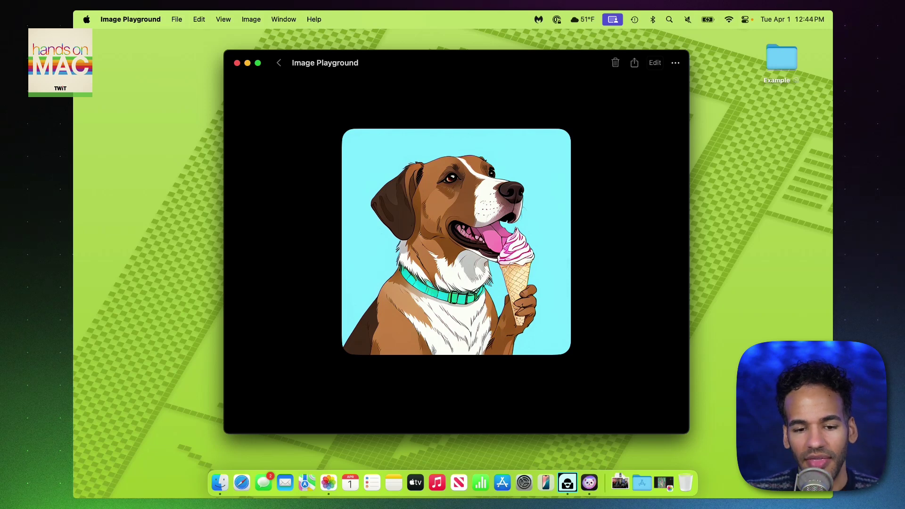
{"action": "key", "text": "Right"}
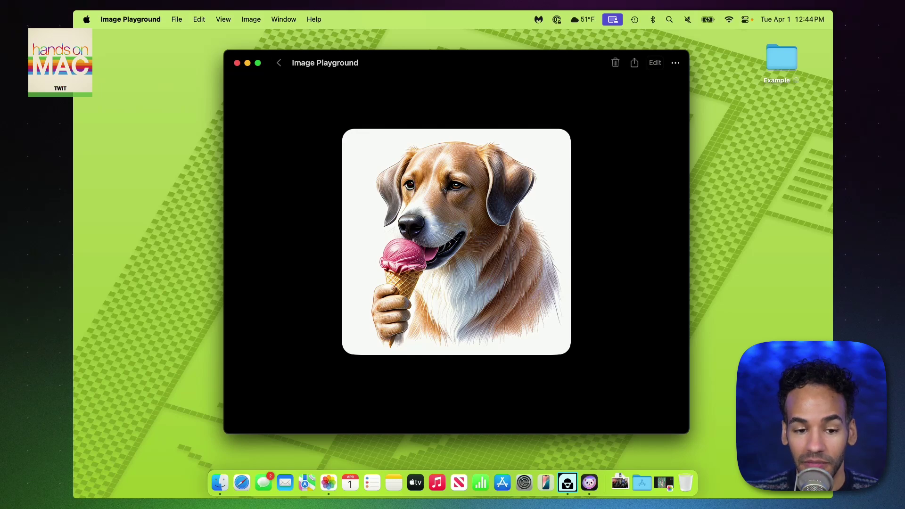
{"action": "key", "text": "Escape"}
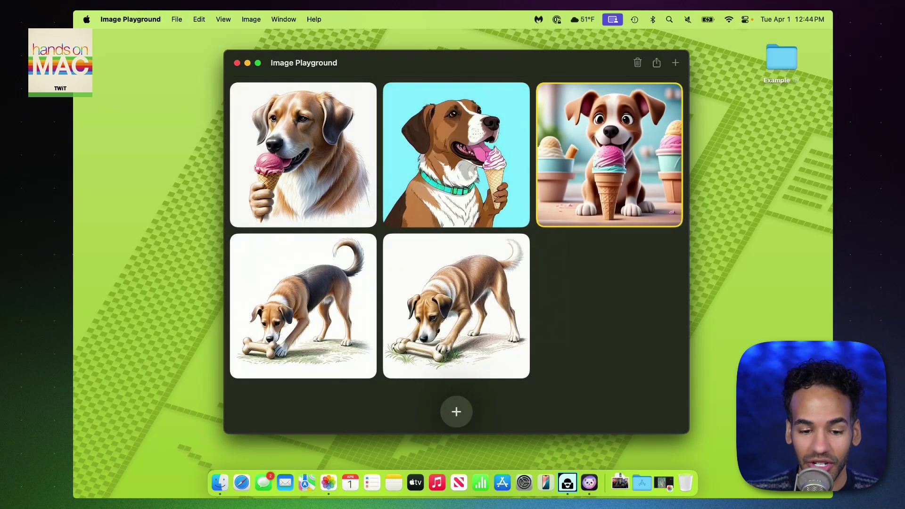
View both sketches of the dog with a bone enlarged, and return to the gallery
{"action": "left_click", "coordinate": [302, 306]}
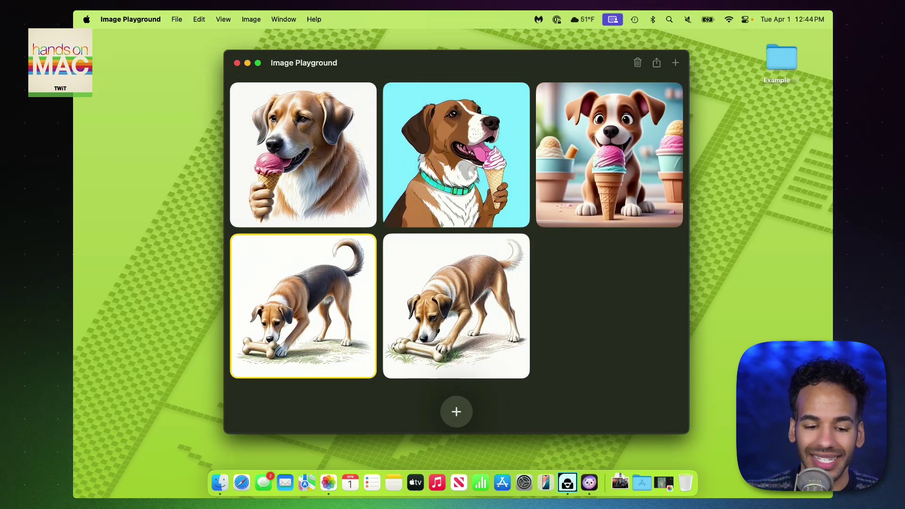
{"action": "key", "text": "Right"}
{"action": "key", "text": "Return"}
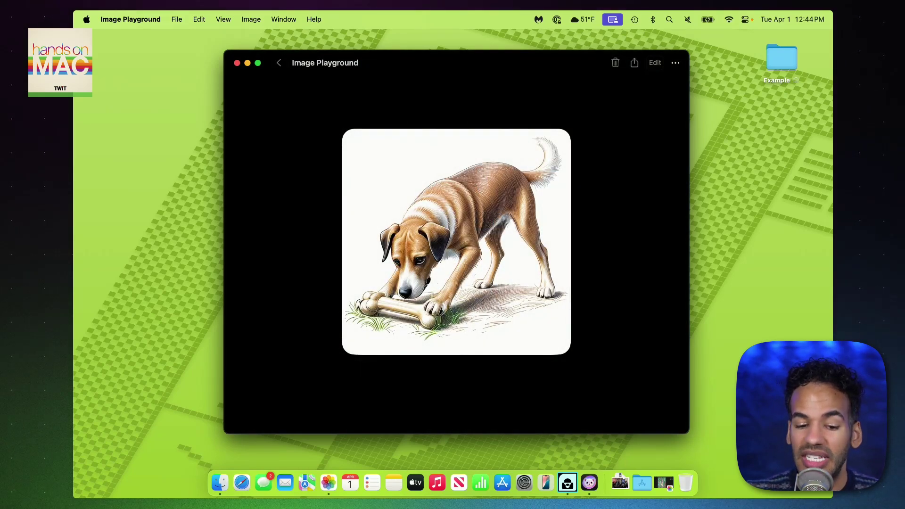
{"action": "key", "text": "Left"}
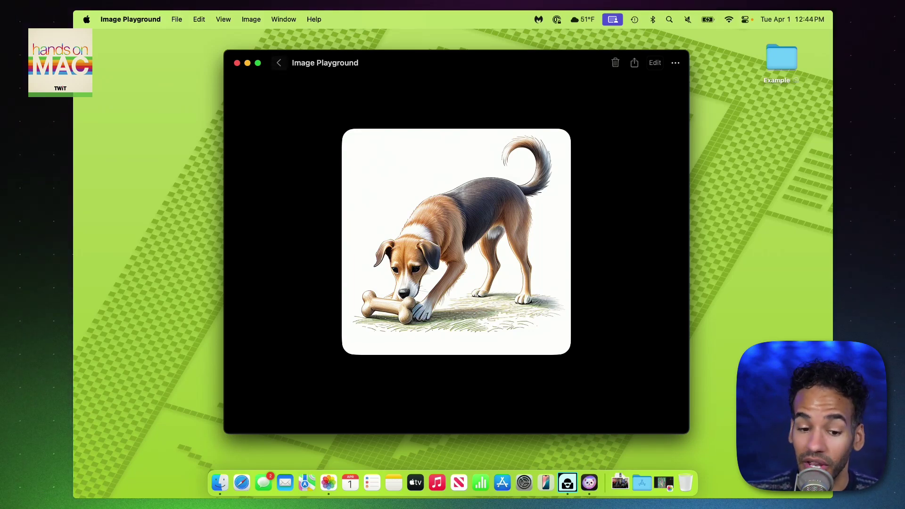
{"action": "left_click", "coordinate": [279, 63]}
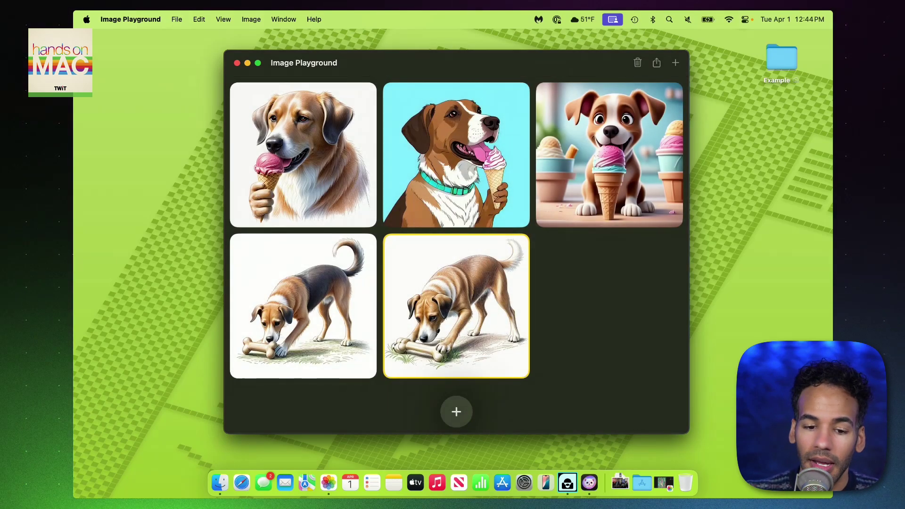